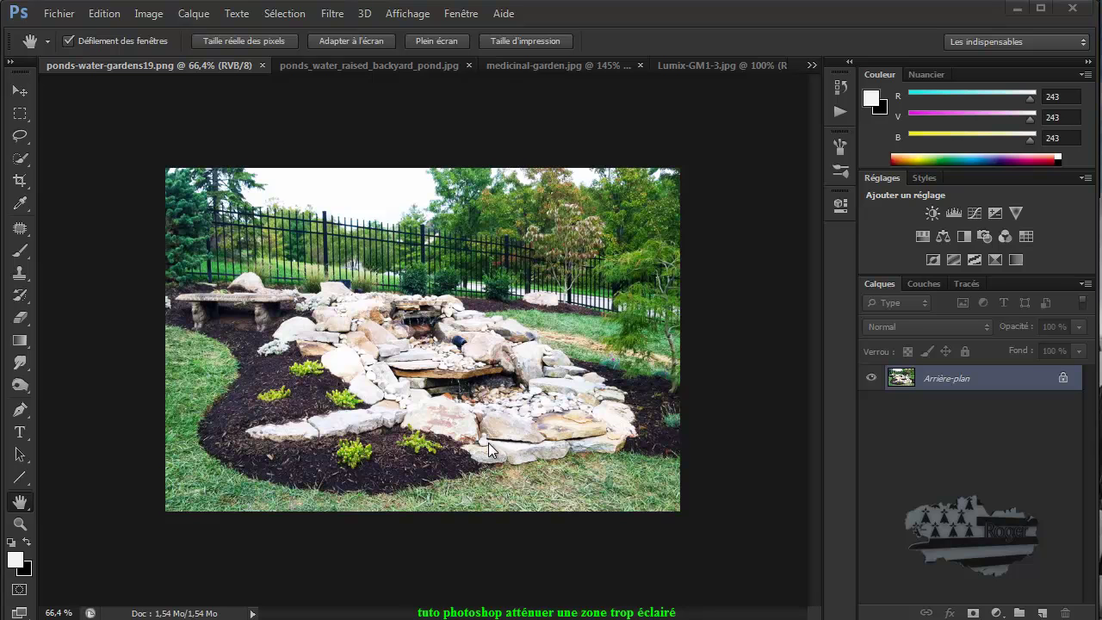
Look through the open garden and road photos for overexposed areas and return to ponds-water-gardens19.png
left_click(345, 62)
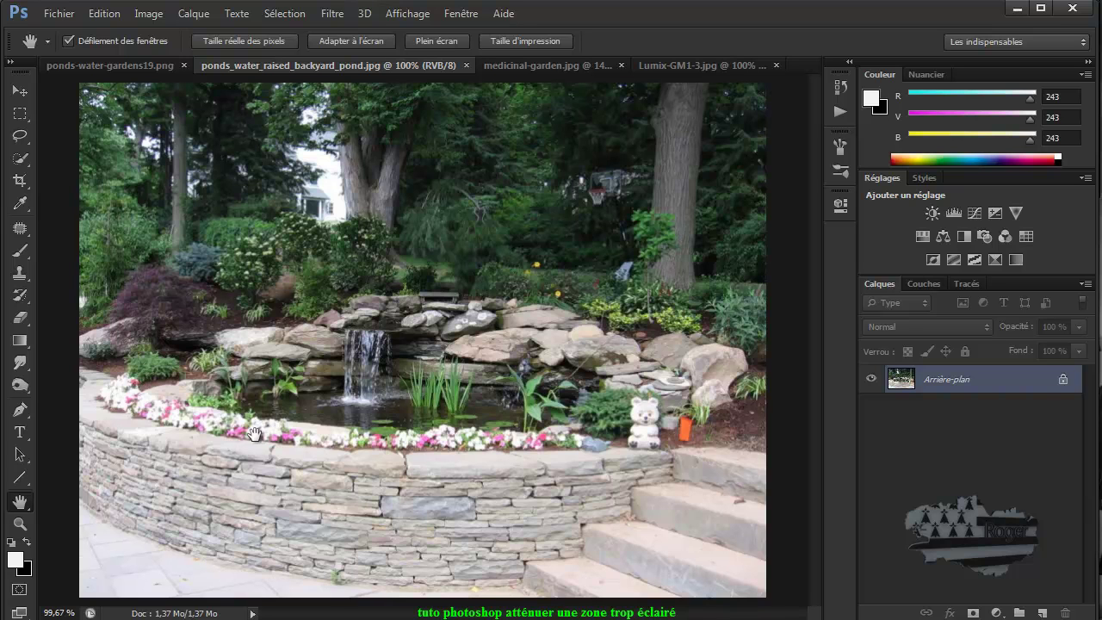
left_click(556, 67)
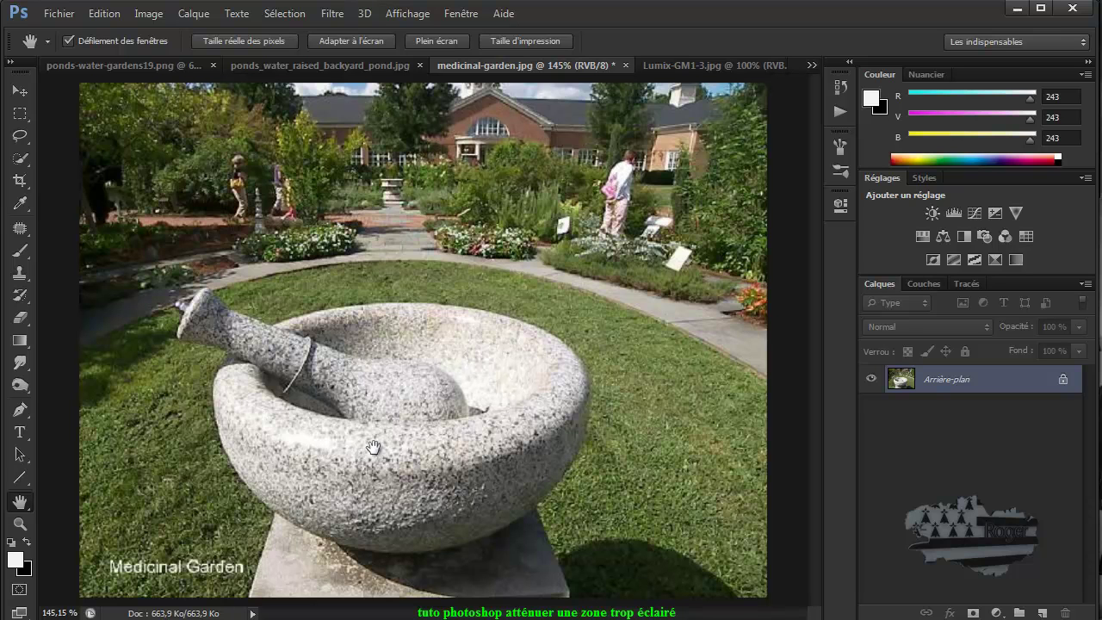
left_click(696, 67)
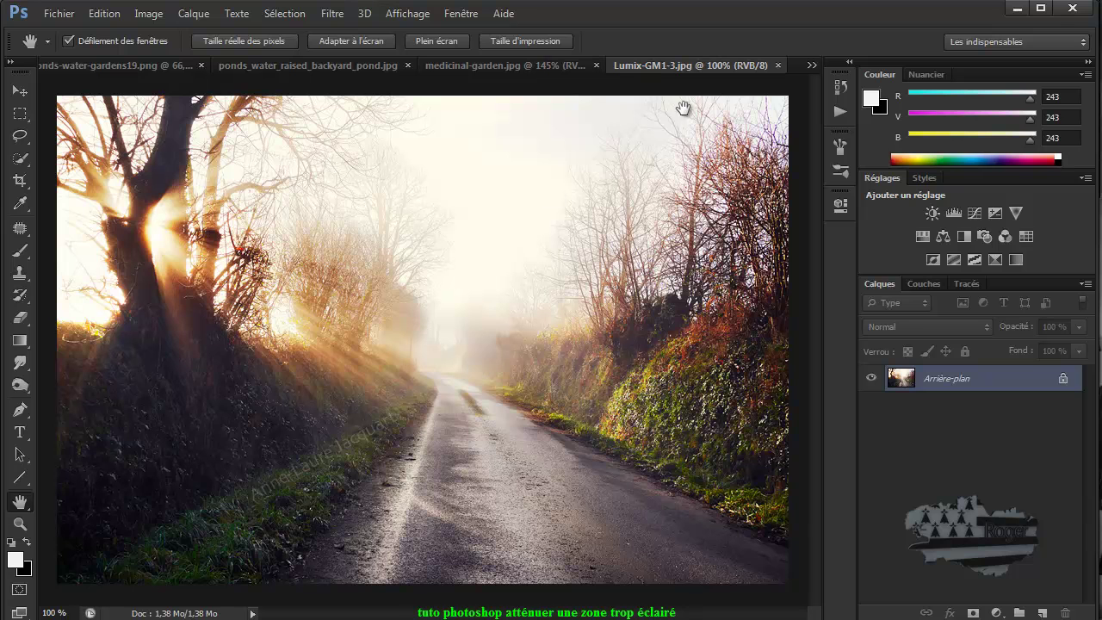
left_click(144, 64)
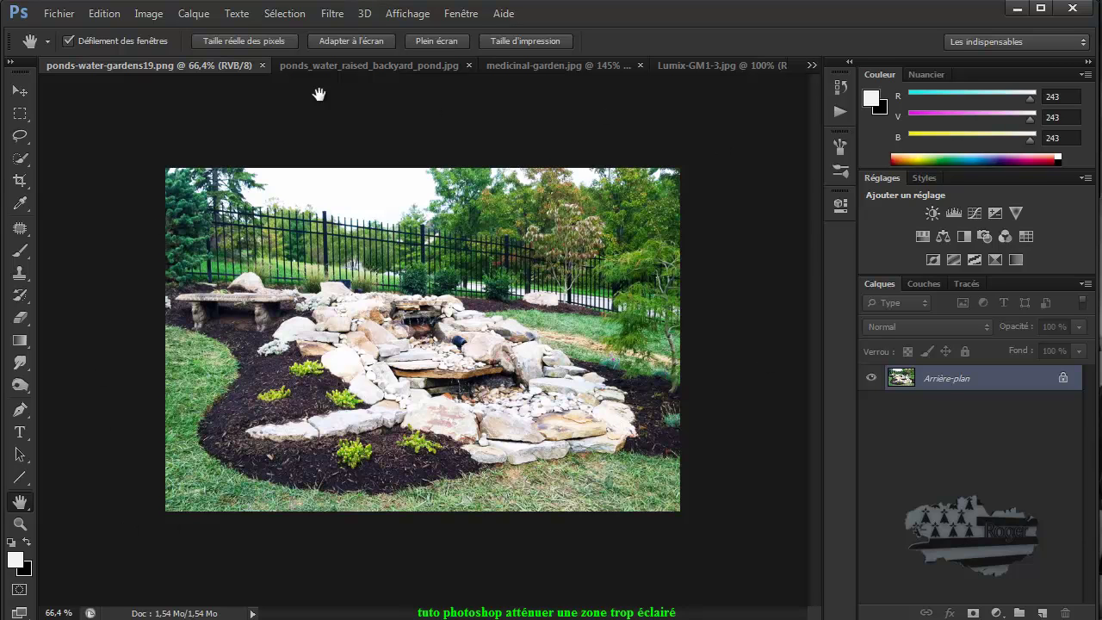
Lasso loosely around the stone rockery and bench, and copy the selected area to a new layer
double_click(23, 508)
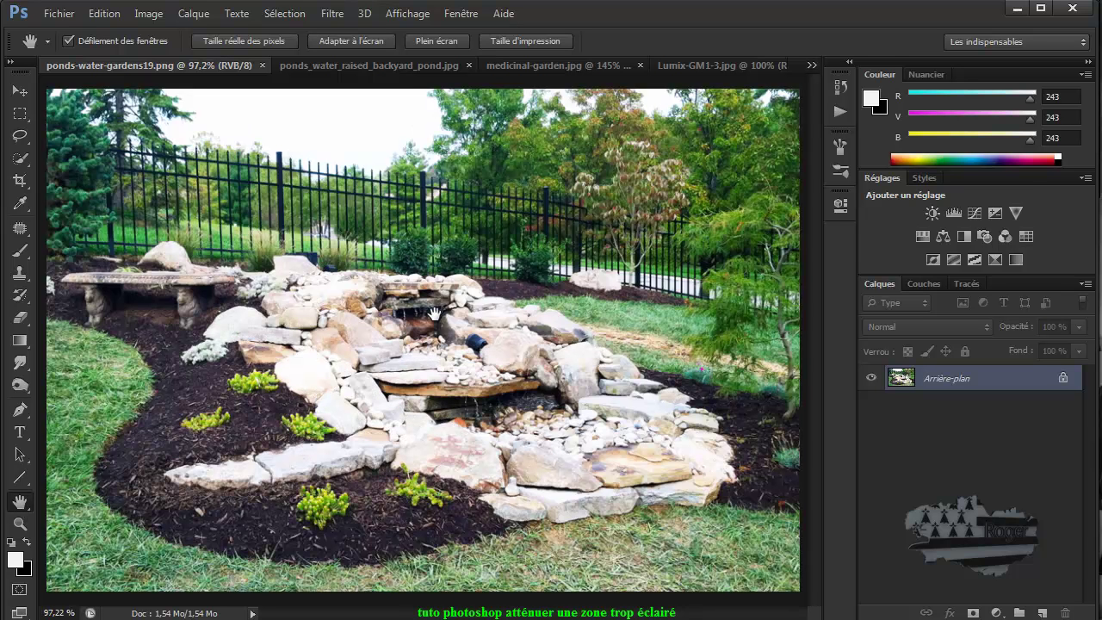
left_click(20, 138)
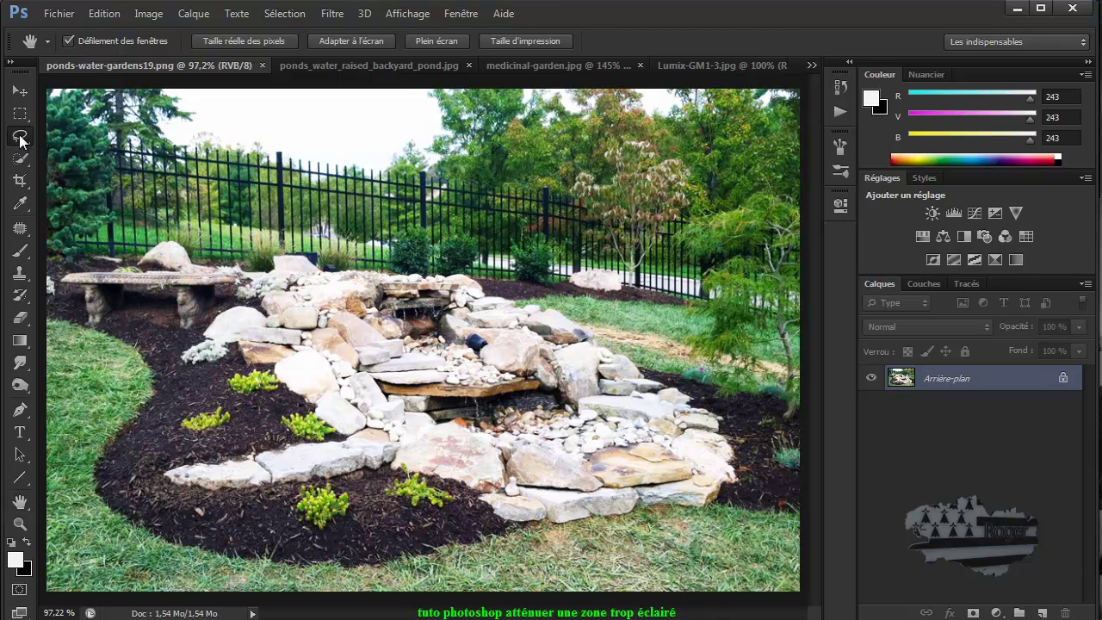
left_click(81, 136)
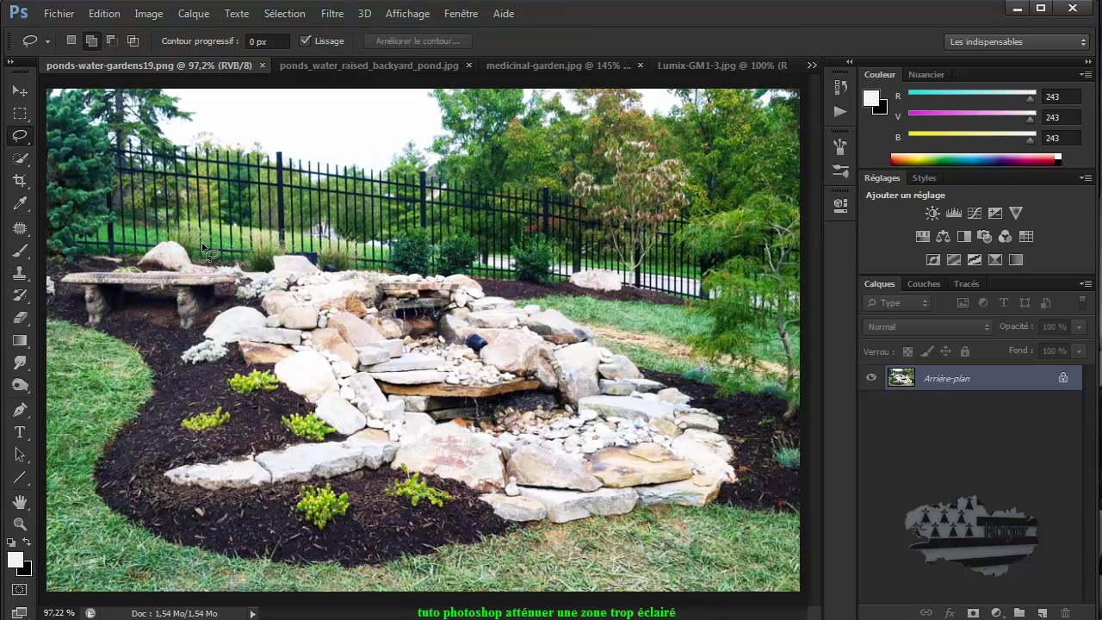
mouse_move(181, 231)
left_mouse_down()
mouse_move(92, 242)
mouse_move(61, 262)
mouse_move(57, 286)
mouse_move(72, 307)
mouse_move(170, 350)
mouse_move(254, 421)
mouse_move(243, 438)
mouse_move(187, 451)
mouse_move(168, 474)
mouse_move(199, 501)
mouse_move(383, 505)
mouse_move(569, 538)
mouse_move(728, 519)
mouse_move(755, 485)
mouse_move(733, 418)
mouse_move(644, 344)
mouse_move(634, 295)
mouse_move(614, 267)
mouse_move(538, 289)
mouse_move(227, 231)
left_mouse_up()
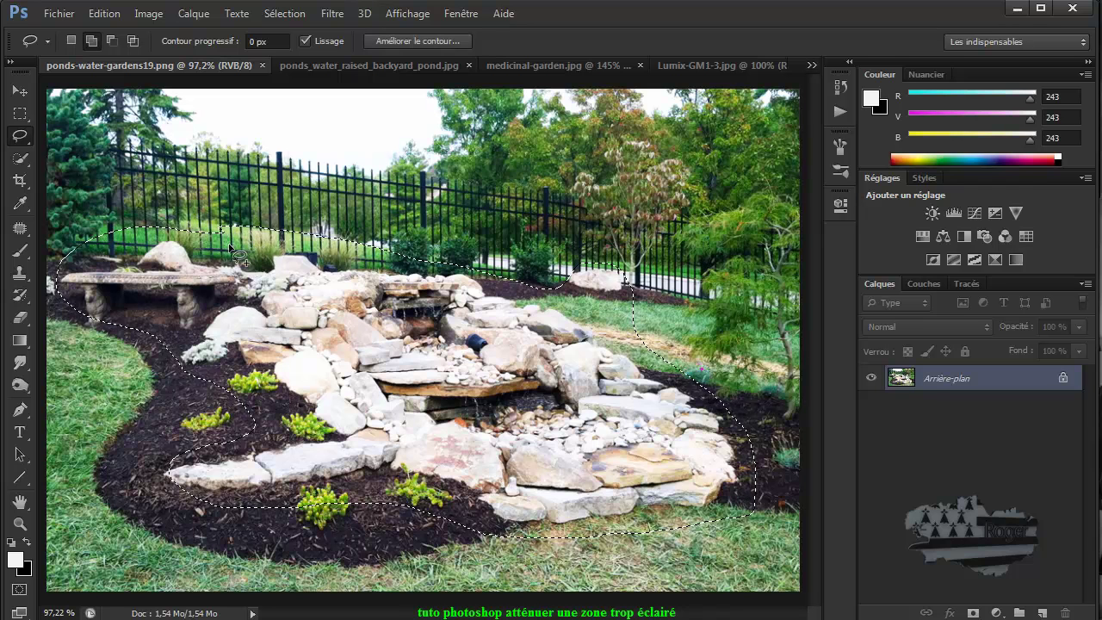
left_click(92, 40)
key("ctrl+j")
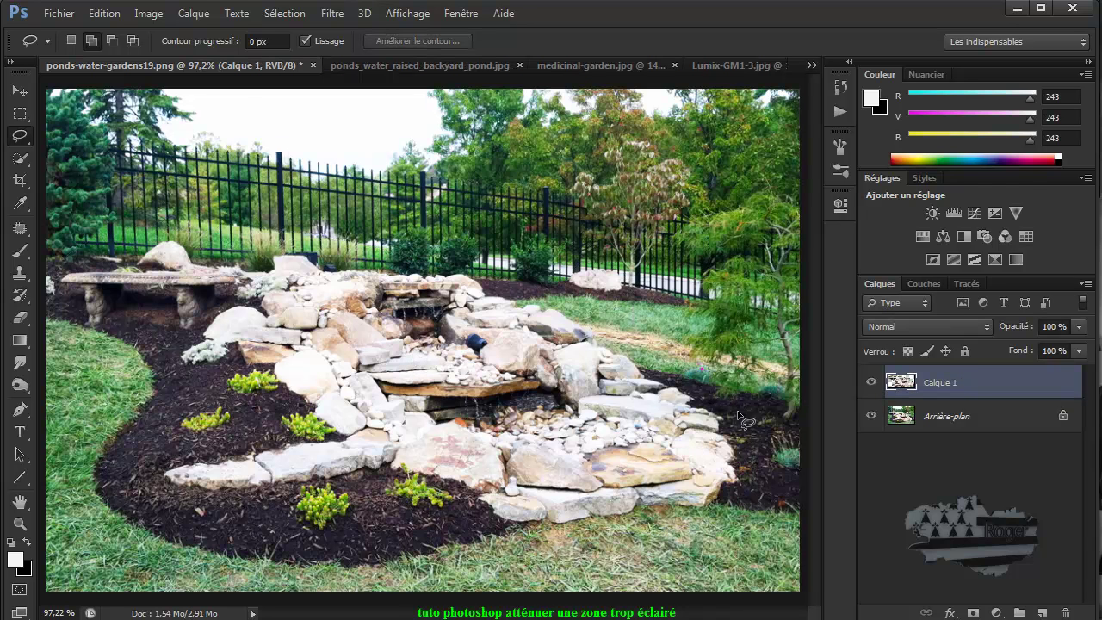
left_click(871, 416)
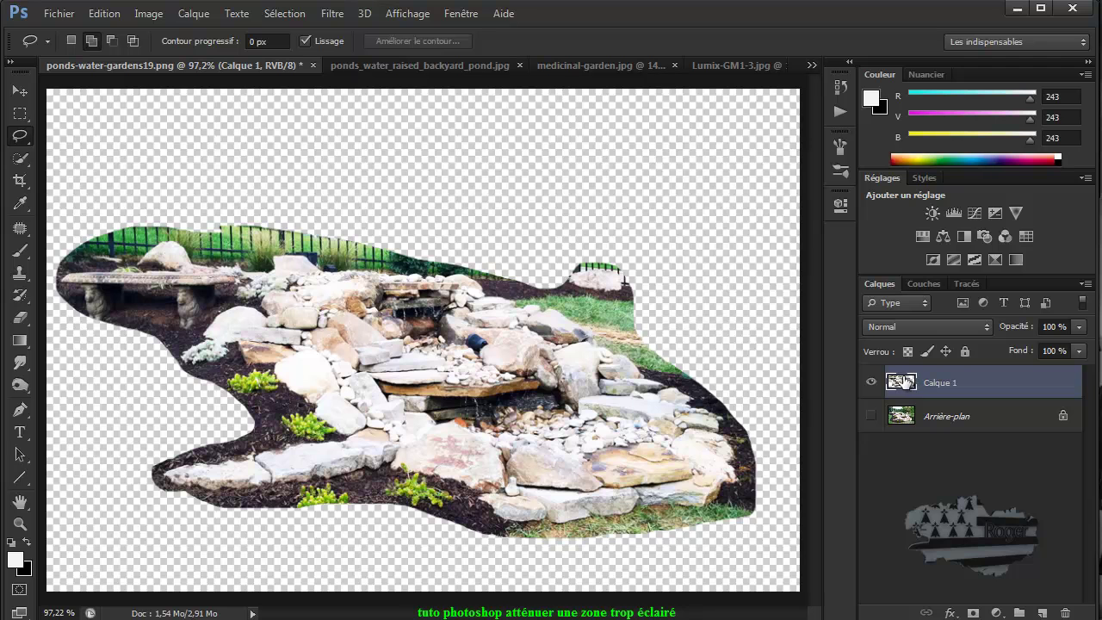
left_click(871, 417)
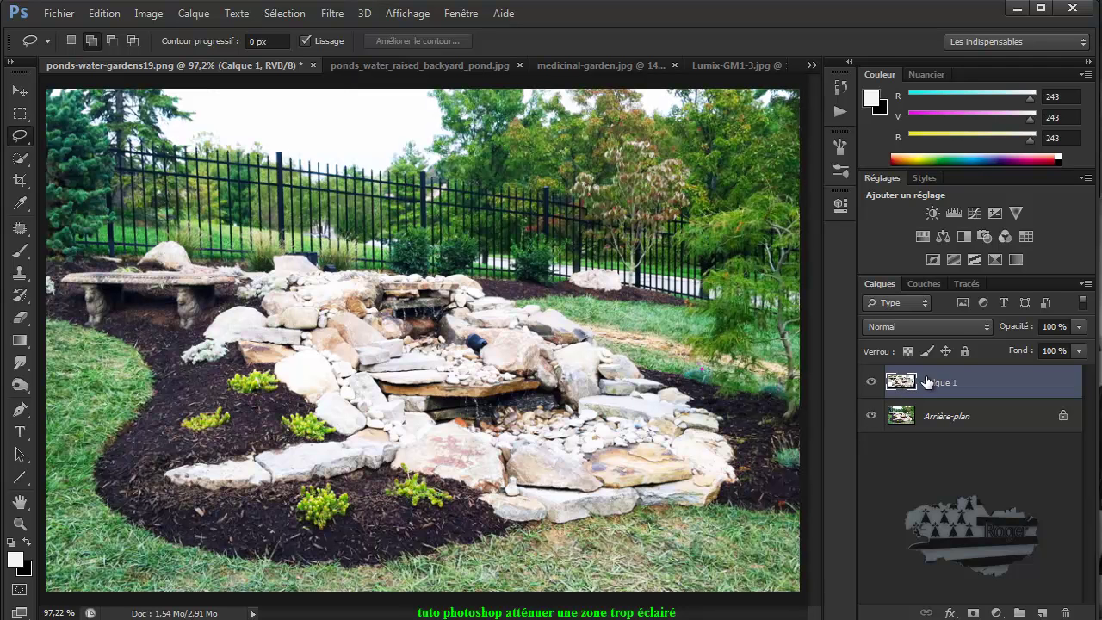
Set Calque 1's blend mode to Produit and its opacity to 54%
left_click(943, 327)
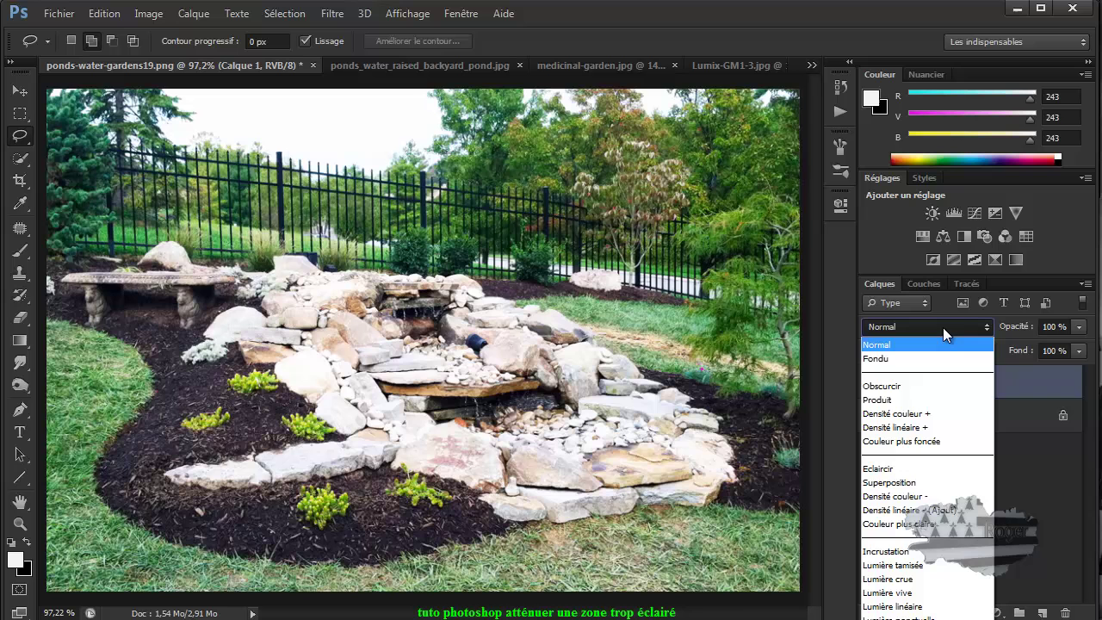
left_click(923, 401)
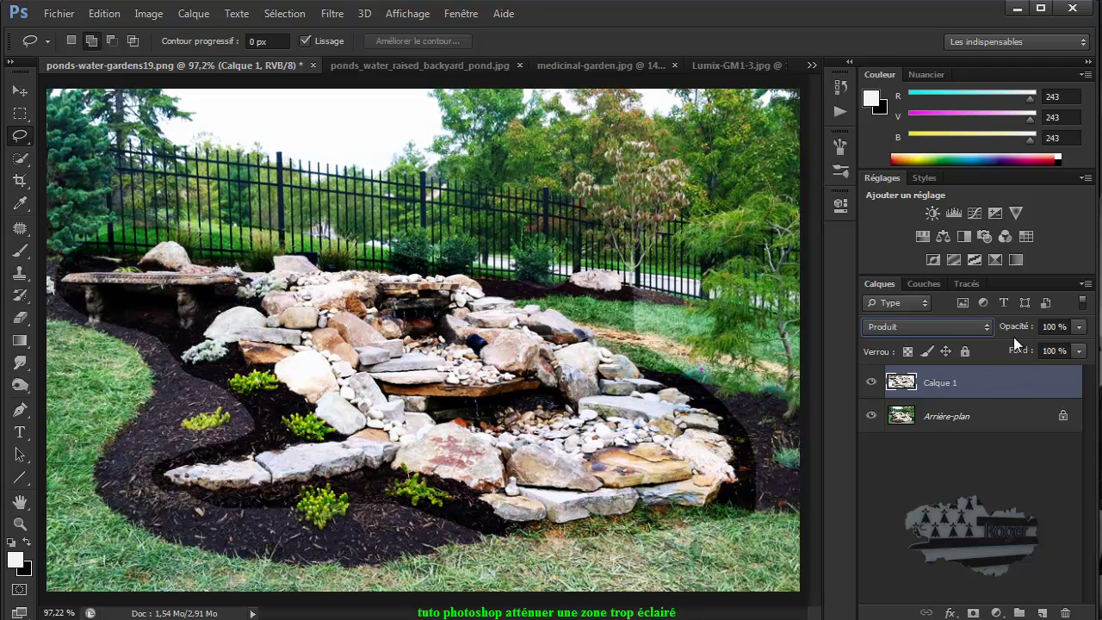
left_click_drag(1018, 331, 977, 331)
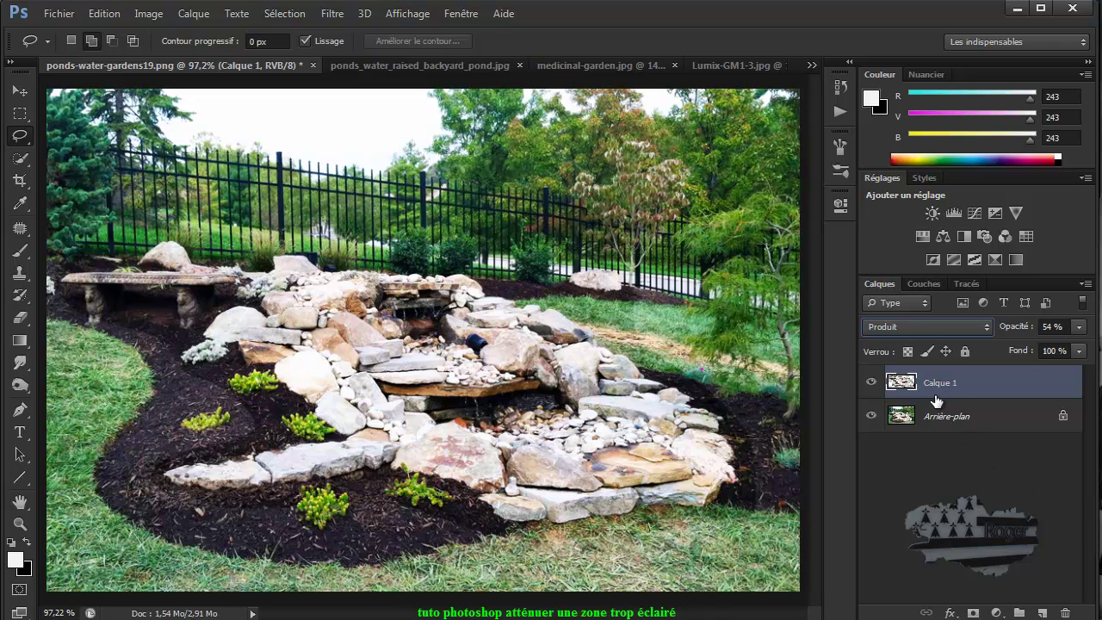
Hide the Arrière-plan layer and set Calque 1's opacity to 100%
left_click(871, 418)
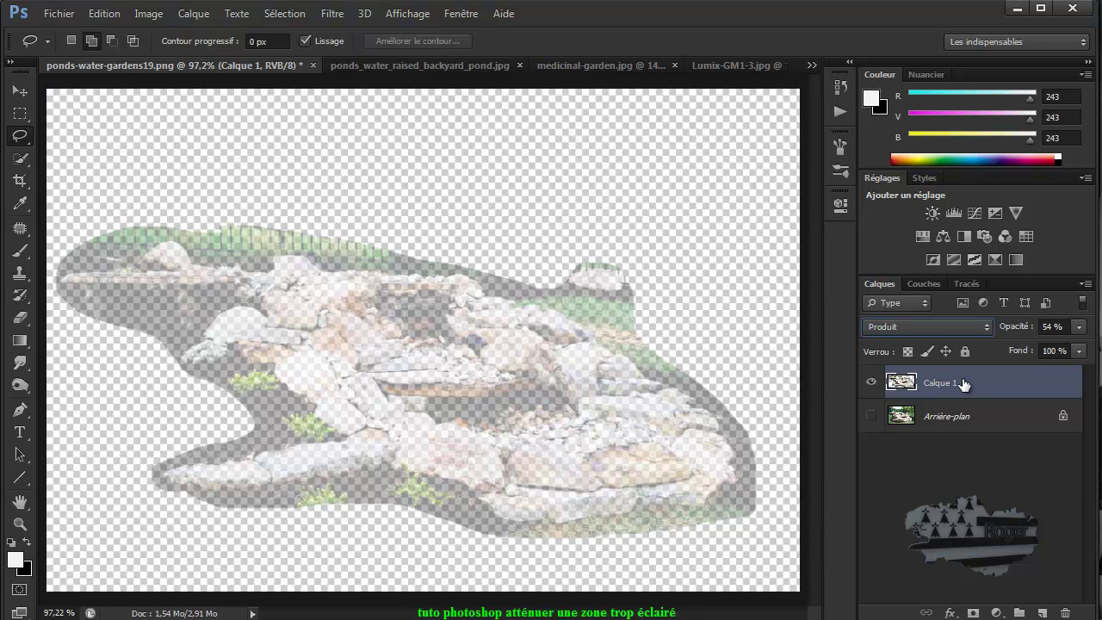
left_click(1052, 326)
type("100")
key("Return")
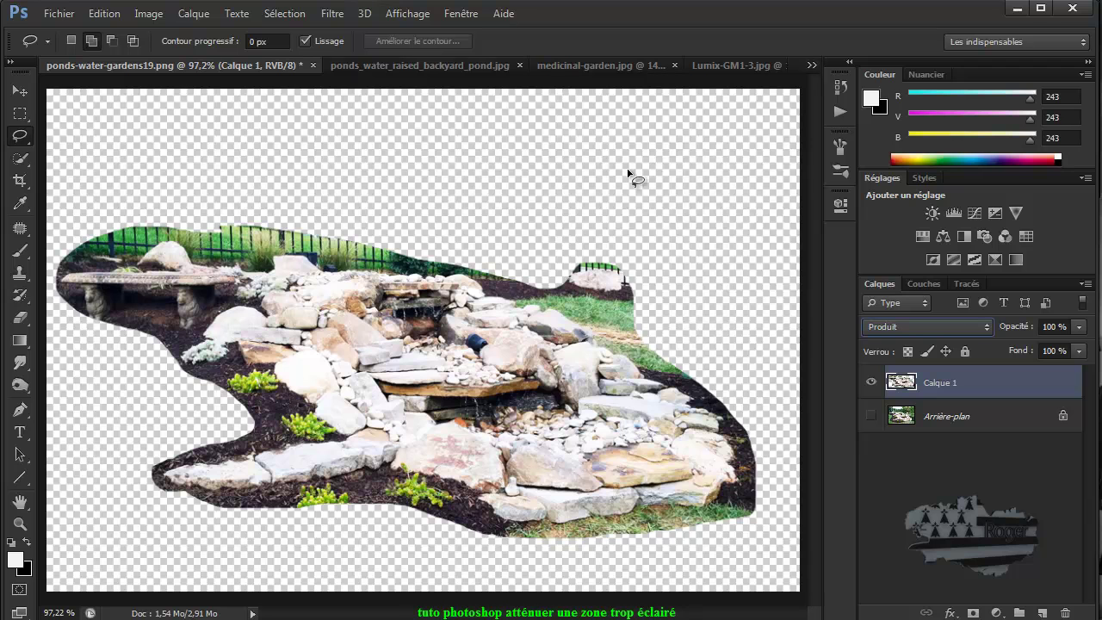
Use Quick Selection on Calque 1 to select the soil, plants, grass and fence surrounding the stones and bench top
left_click(21, 158)
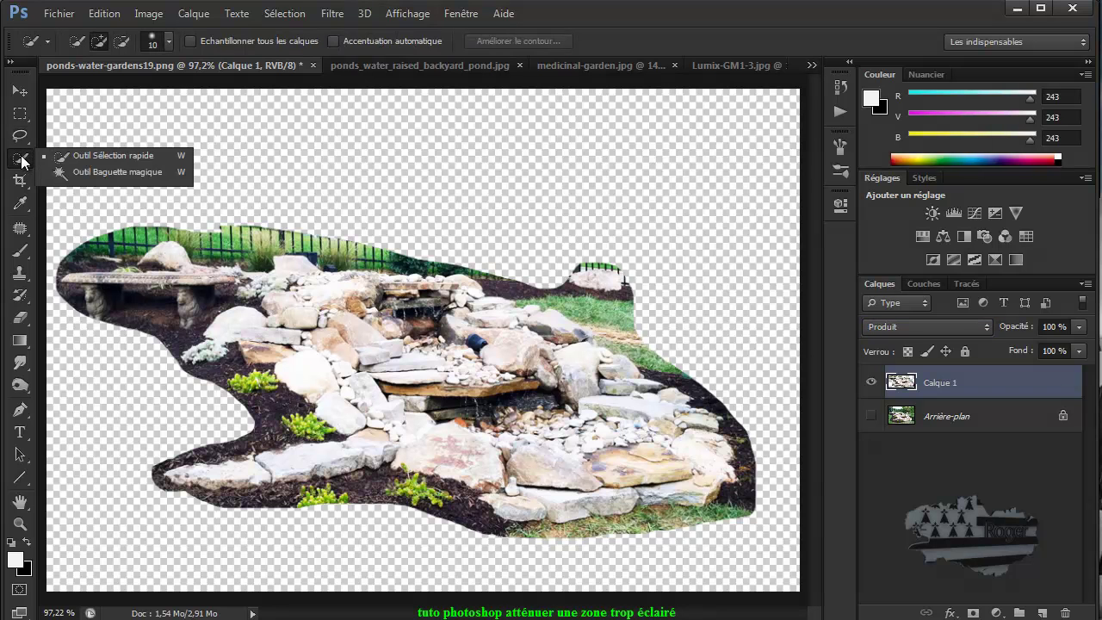
left_click(86, 154)
mouse_move(256, 228)
left_mouse_down()
mouse_move(238, 250)
mouse_move(259, 260)
mouse_move(138, 234)
mouse_move(59, 237)
mouse_move(58, 275)
mouse_move(112, 318)
mouse_move(160, 331)
mouse_move(138, 340)
mouse_move(219, 305)
left_mouse_up()
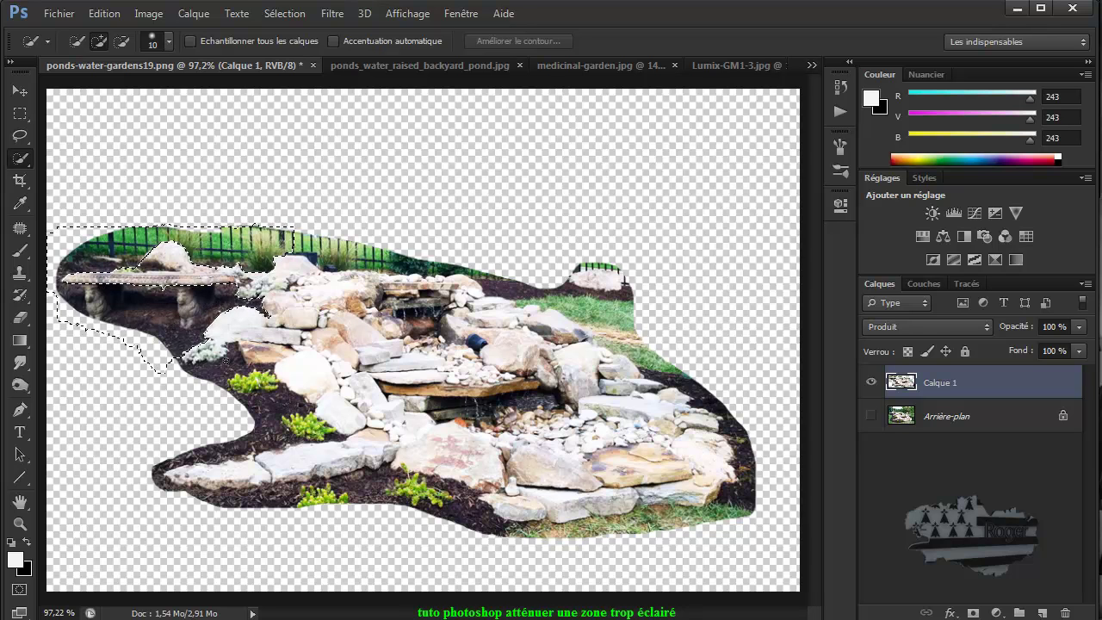
left_click(252, 389)
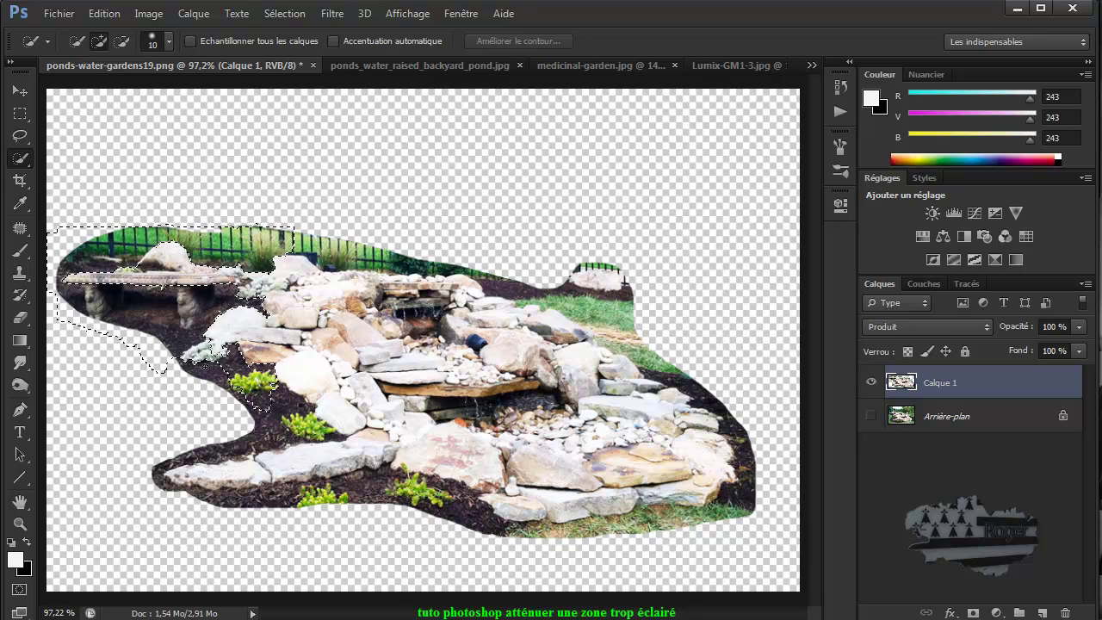
left_click(254, 452)
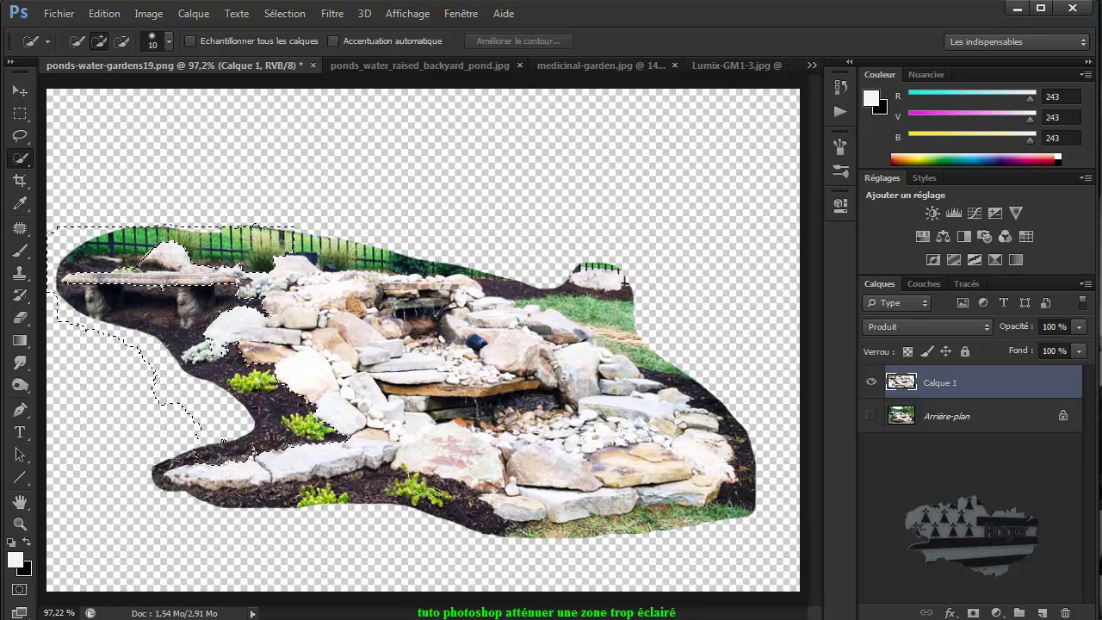
left_click(167, 498)
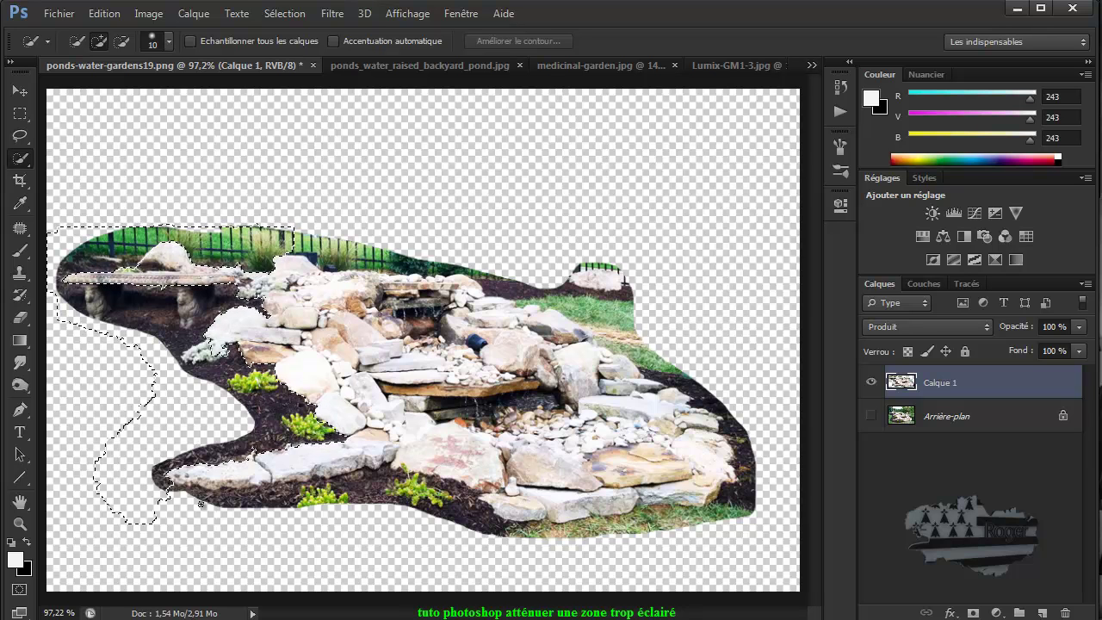
mouse_move(238, 508)
left_mouse_down()
mouse_move(392, 480)
mouse_move(527, 544)
mouse_move(563, 542)
mouse_move(508, 538)
left_mouse_up()
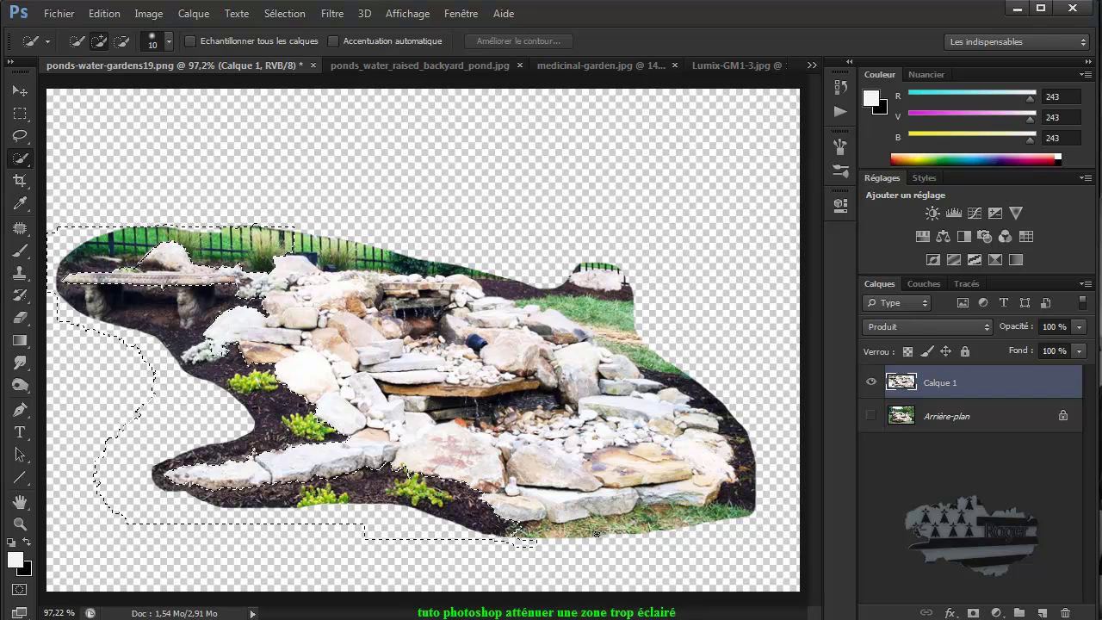
mouse_move(644, 529)
left_mouse_down()
mouse_move(741, 504)
mouse_move(759, 488)
mouse_move(763, 449)
mouse_move(727, 397)
mouse_move(688, 377)
mouse_move(615, 307)
mouse_move(627, 318)
mouse_move(579, 285)
mouse_move(534, 276)
mouse_move(577, 279)
mouse_move(298, 231)
mouse_move(215, 251)
left_mouse_up()
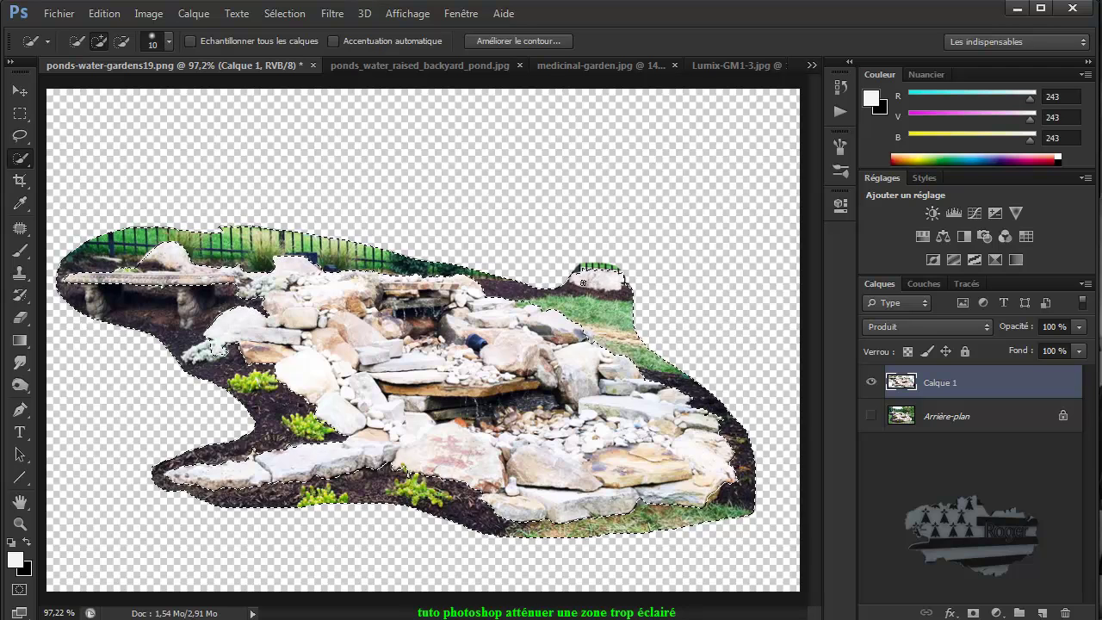
left_click_drag(575, 282, 589, 266)
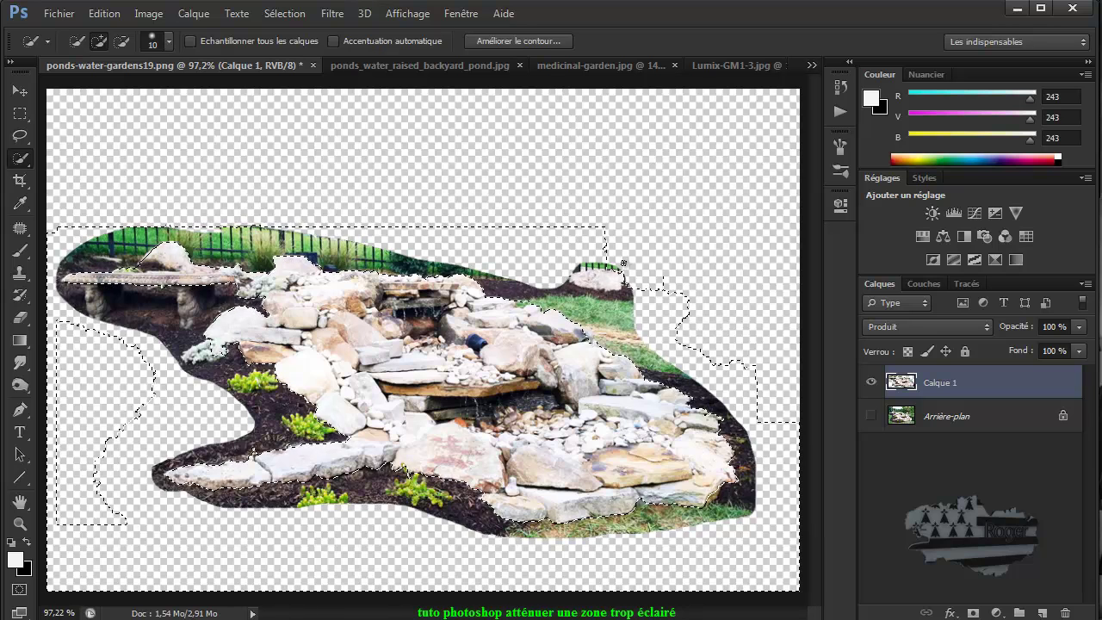
key("ctrl+z")
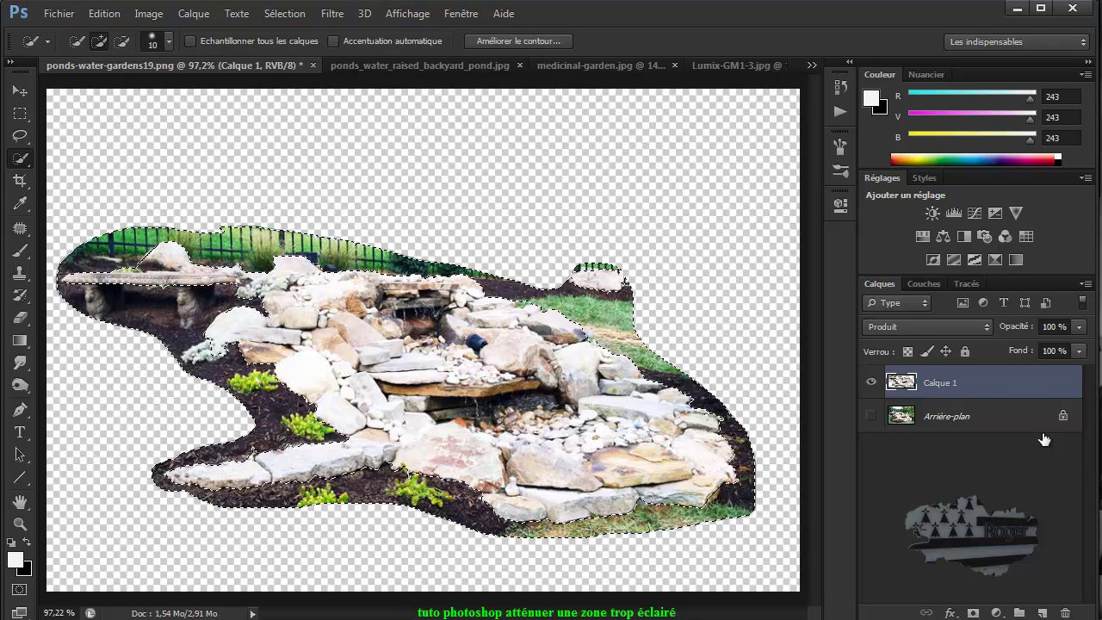
Mask Calque 1 from the selection, inverted so only the stones remain, and show the Arrière-plan layer
left_click(973, 613)
key("ctrl+i")
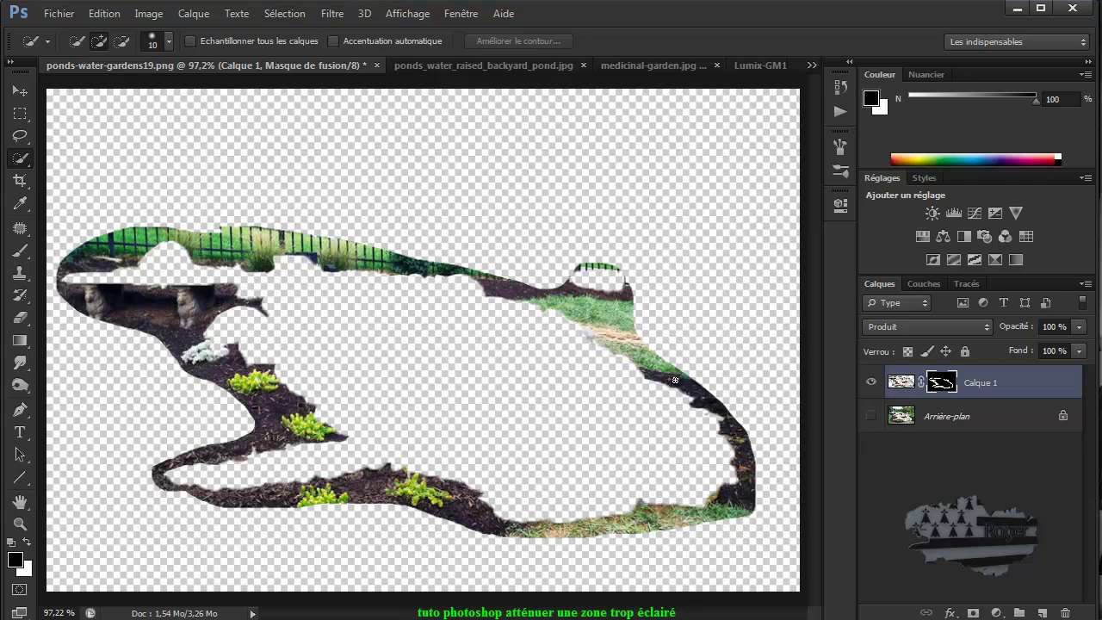
key("ctrl+i")
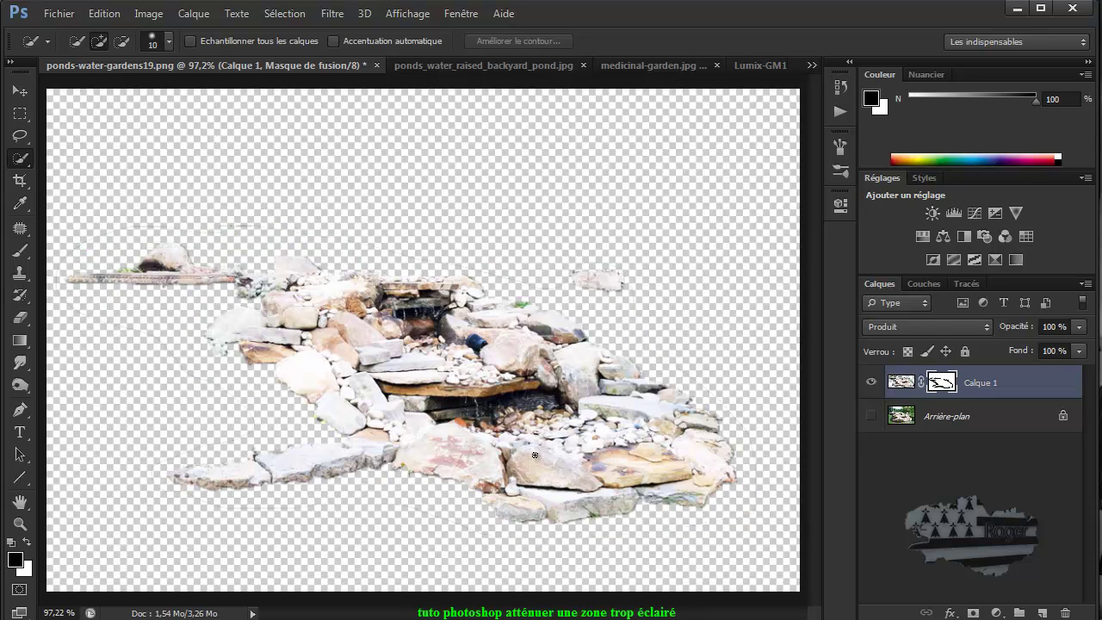
left_click(871, 416)
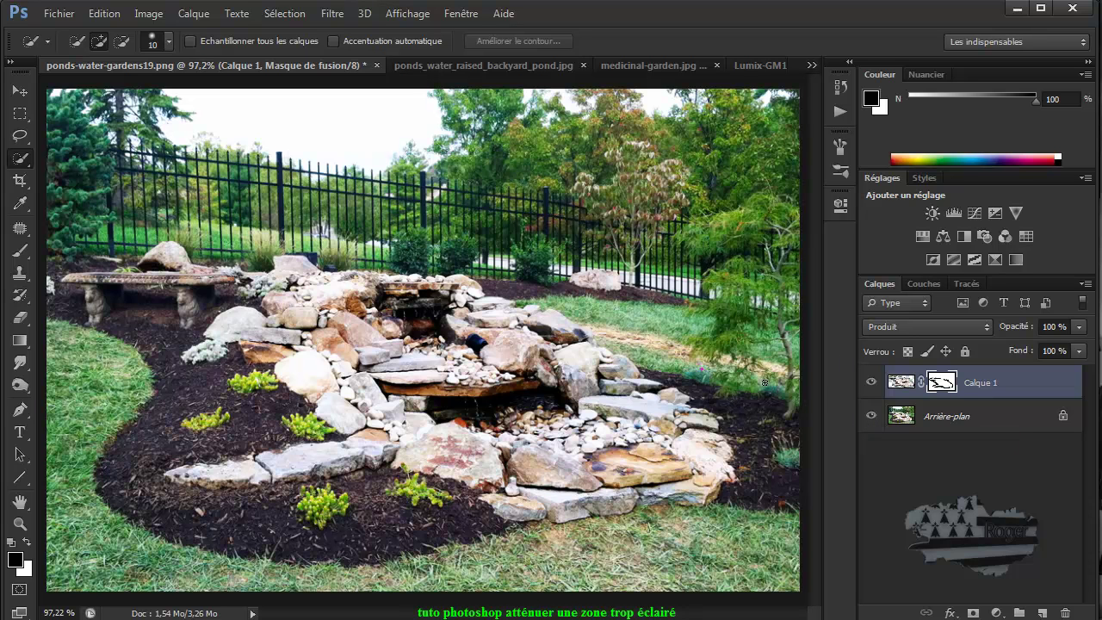
Try Calque 1 at 44% opacity and restore it to 100%
left_click_drag(1018, 330, 971, 334)
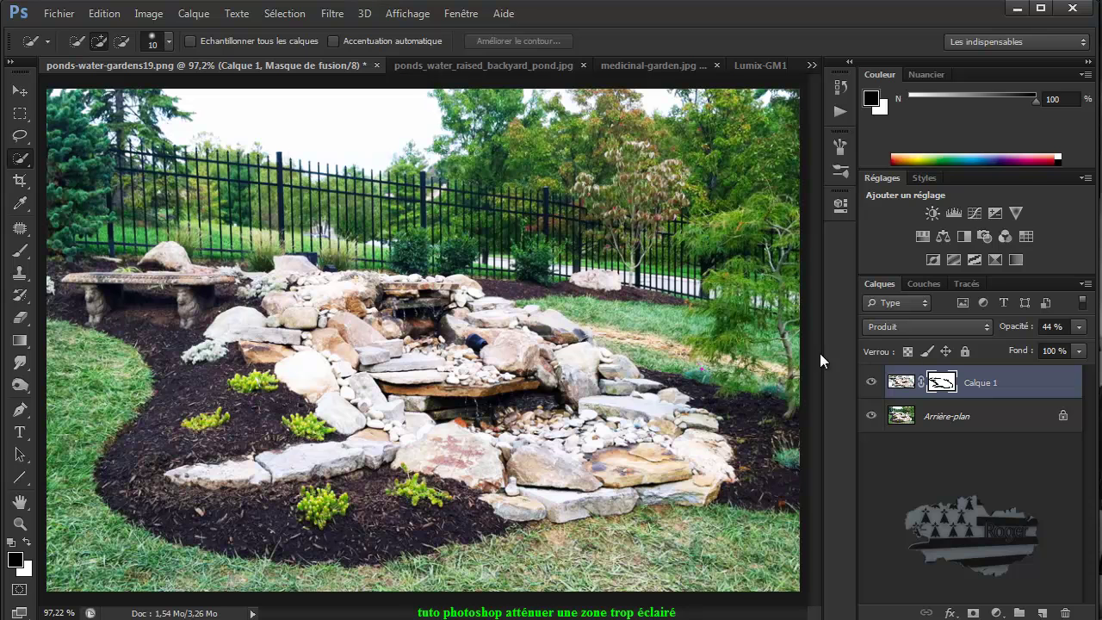
left_click(1052, 326)
type("100")
key("Return")
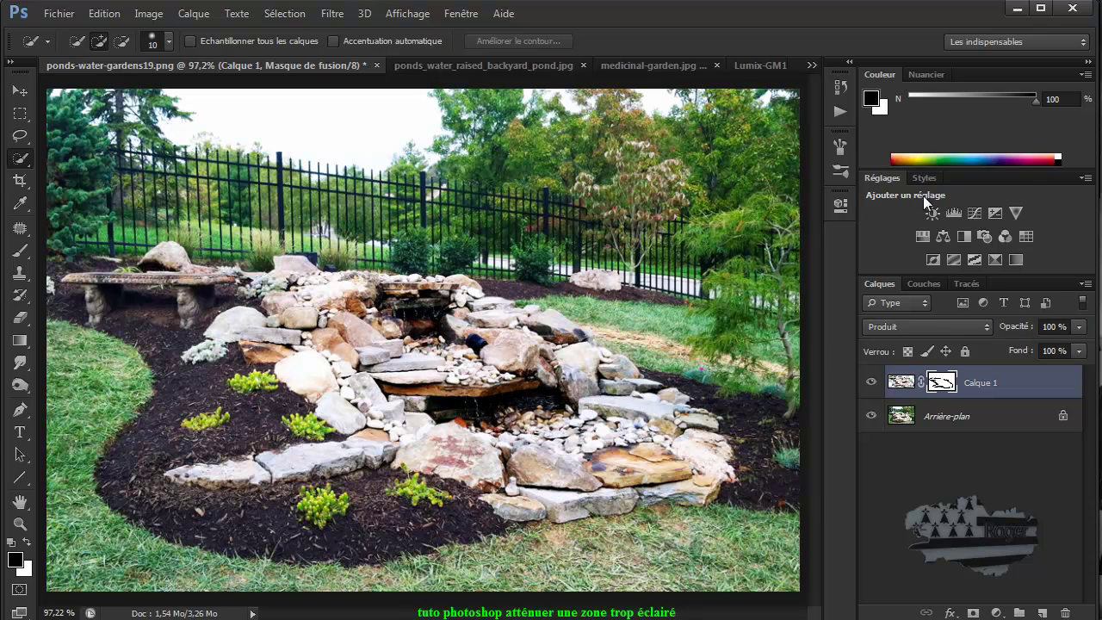
Add a Luminosité/Contraste adjustment layer clipped to Calque 1 and set Luminosité to 69
left_click(933, 215)
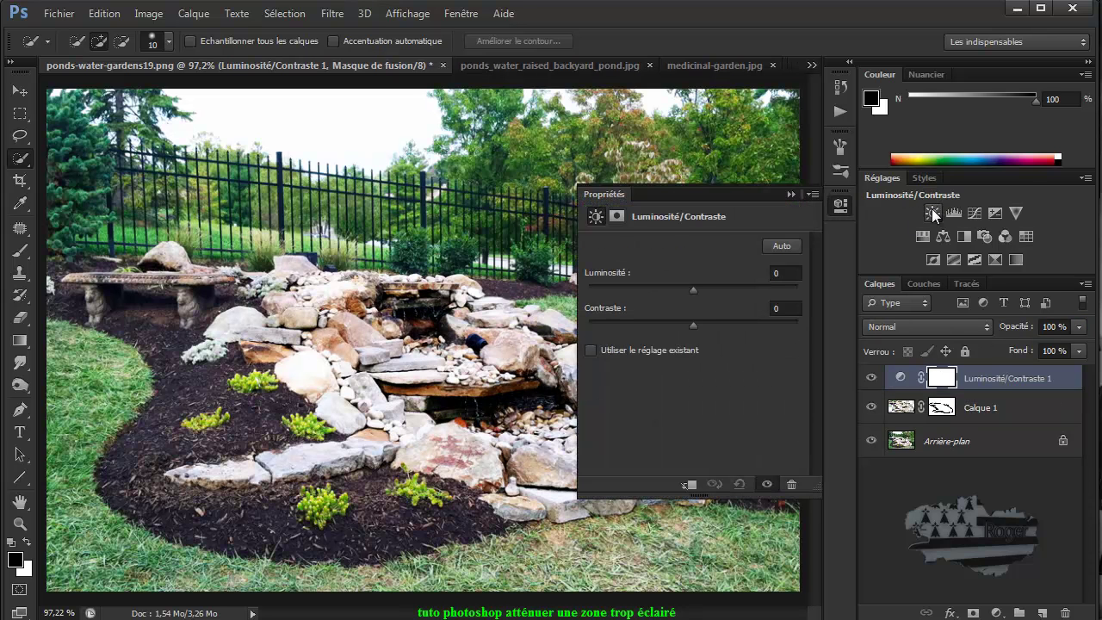
mouse_move(691, 290)
left_mouse_down()
mouse_move(664, 288)
mouse_move(780, 286)
mouse_move(693, 285)
left_mouse_up()
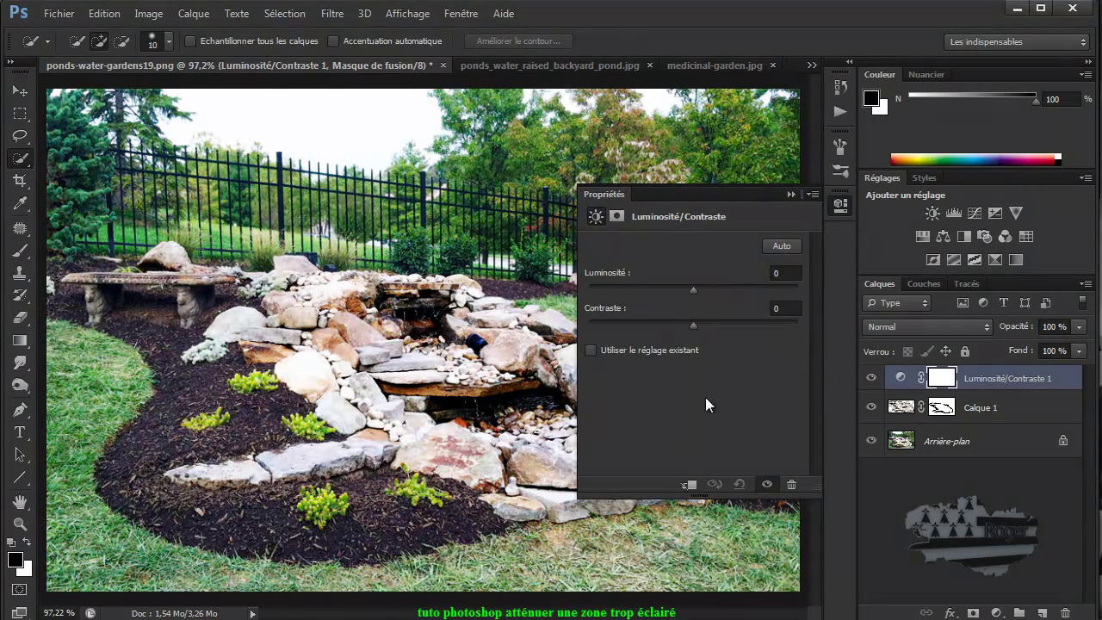
left_click(689, 486)
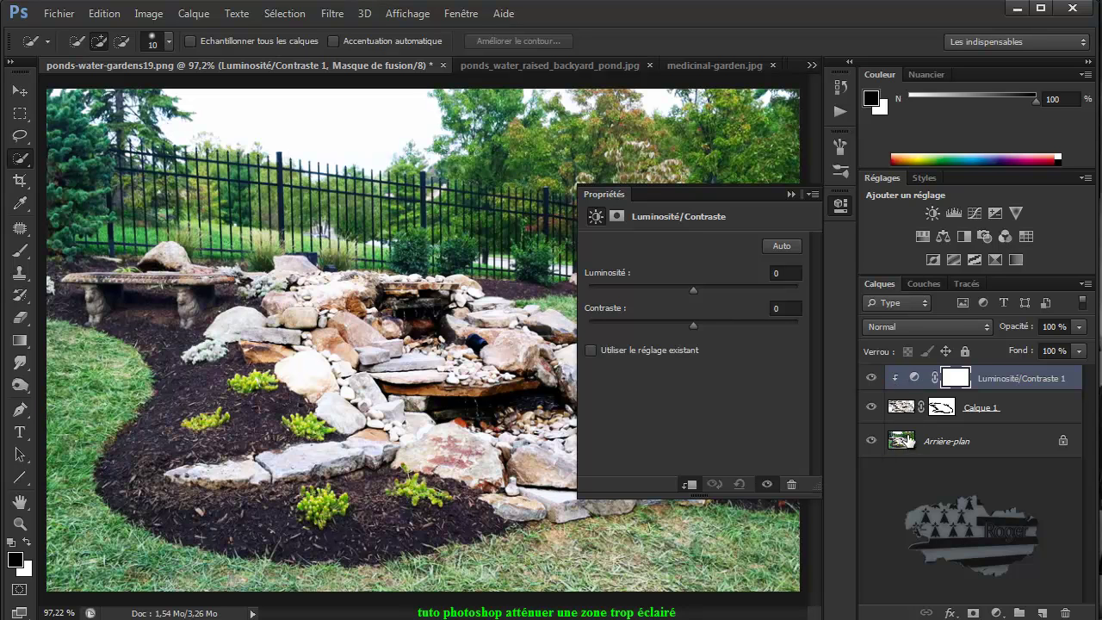
left_click_drag(691, 289, 754, 289)
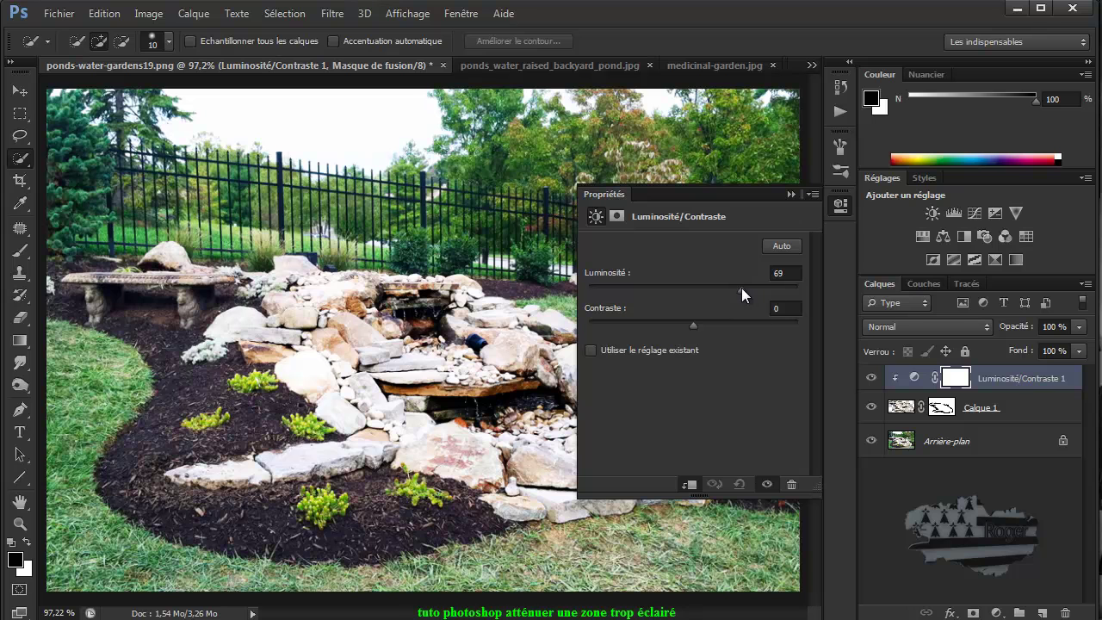
left_click(790, 196)
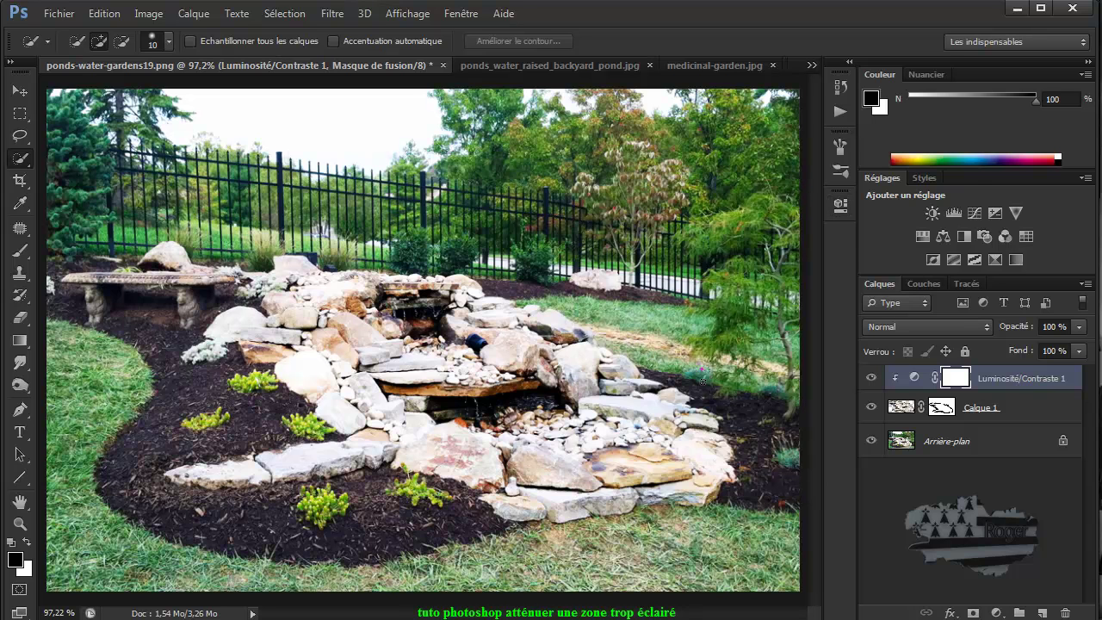
Compare the rockery before and after by hiding and restoring every layer above Arrière-plan
left_click(870, 441, "alt")
left_click(871, 442, "alt")
left_click(870, 441, "alt")
left_click(871, 442, "alt")
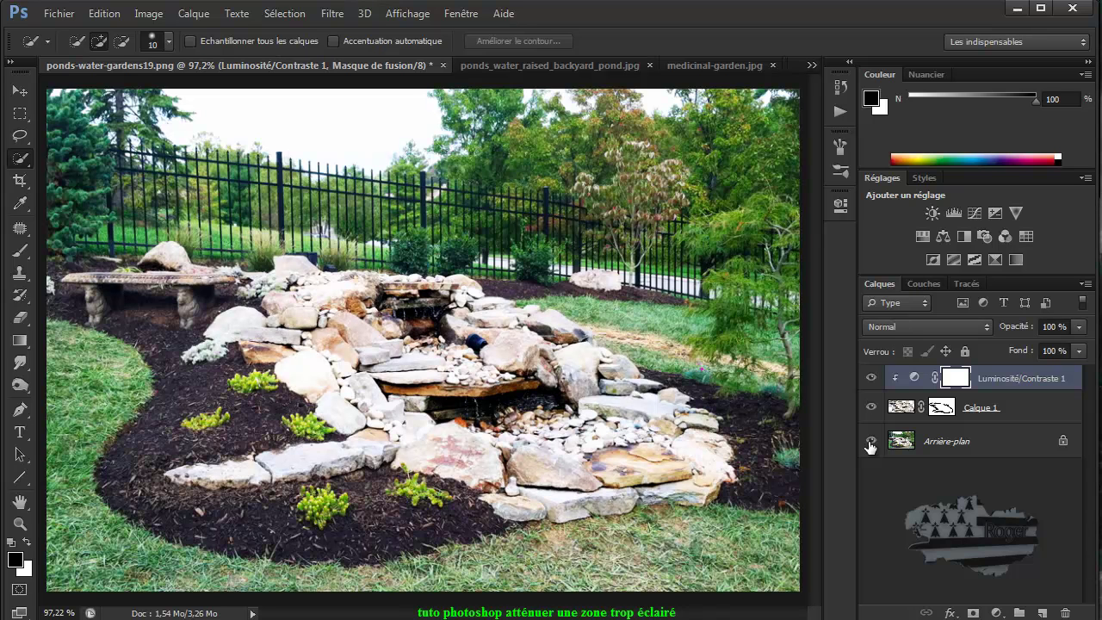
left_click(870, 441, "alt")
left_click(870, 442, "alt")
Reduce Luminosité to 26 in the Luminosité/Contraste 1 adjustment layer
double_click(915, 379)
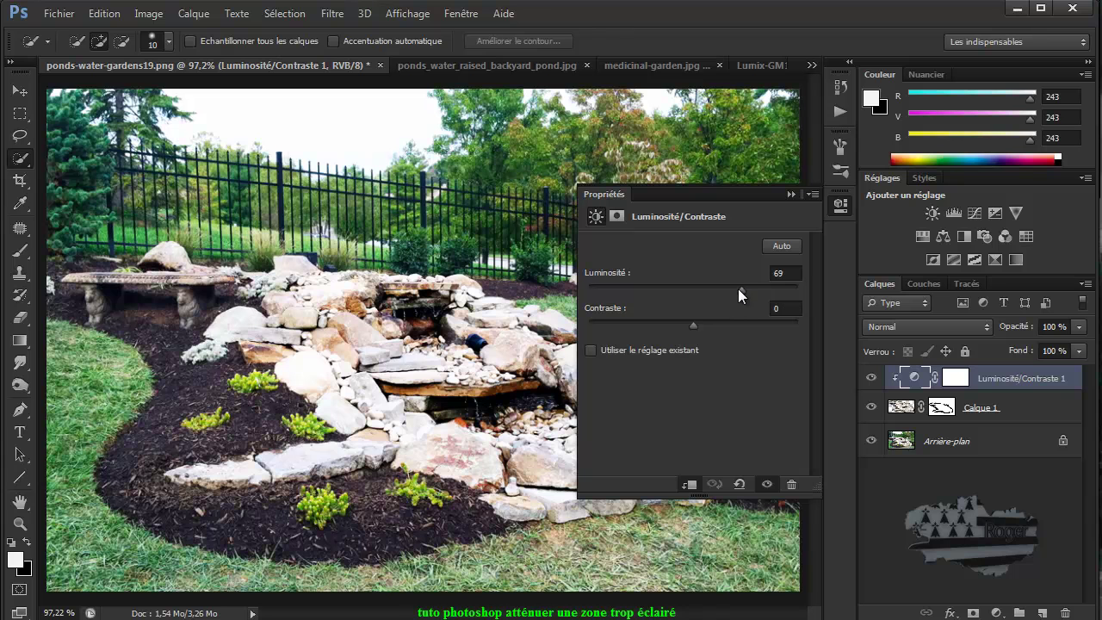
left_click_drag(738, 288, 711, 289)
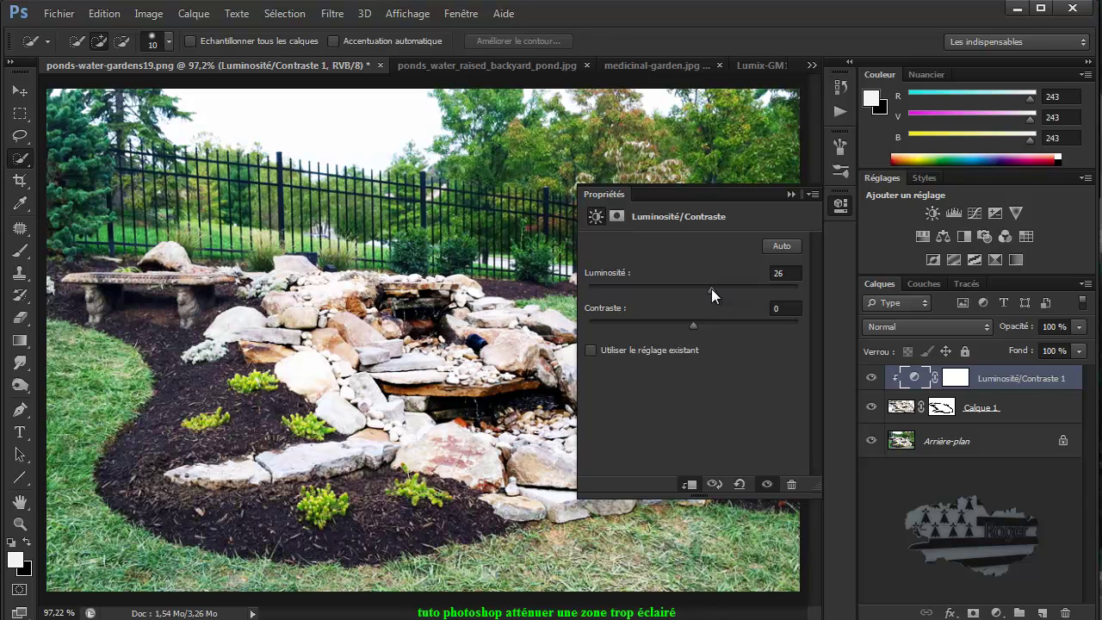
left_click(790, 194)
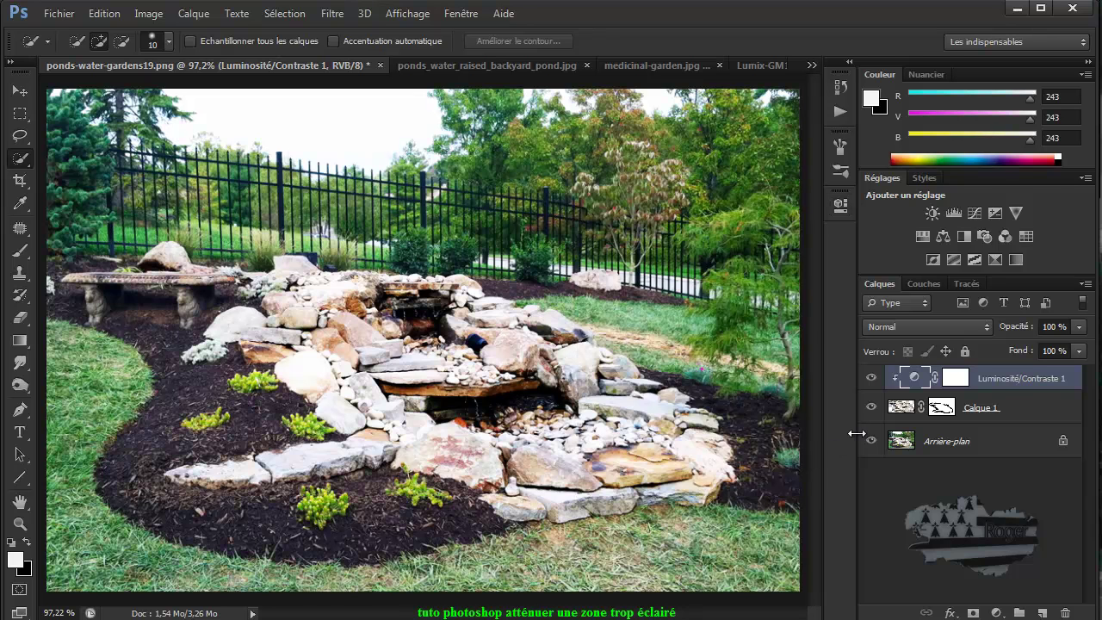
Compare the stones with the original photo by isolating Arrière-plan and restoring the layers above it
left_click(871, 441, "alt")
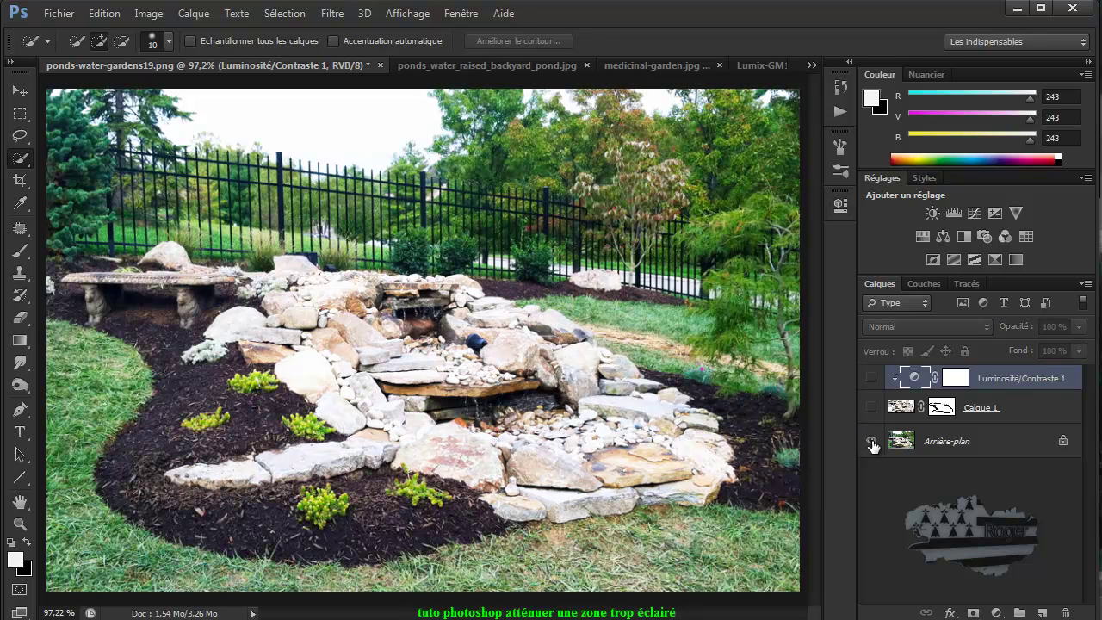
left_click(872, 442, "alt")
left_click(871, 442, "alt")
left_click(871, 442, "alt")
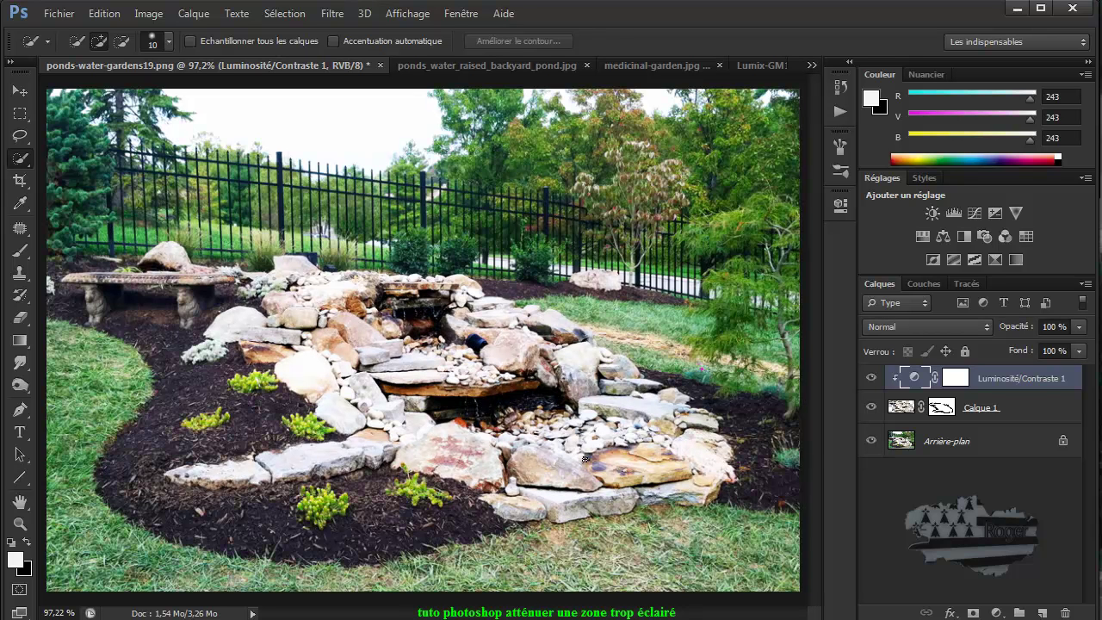
left_click(871, 442, "alt")
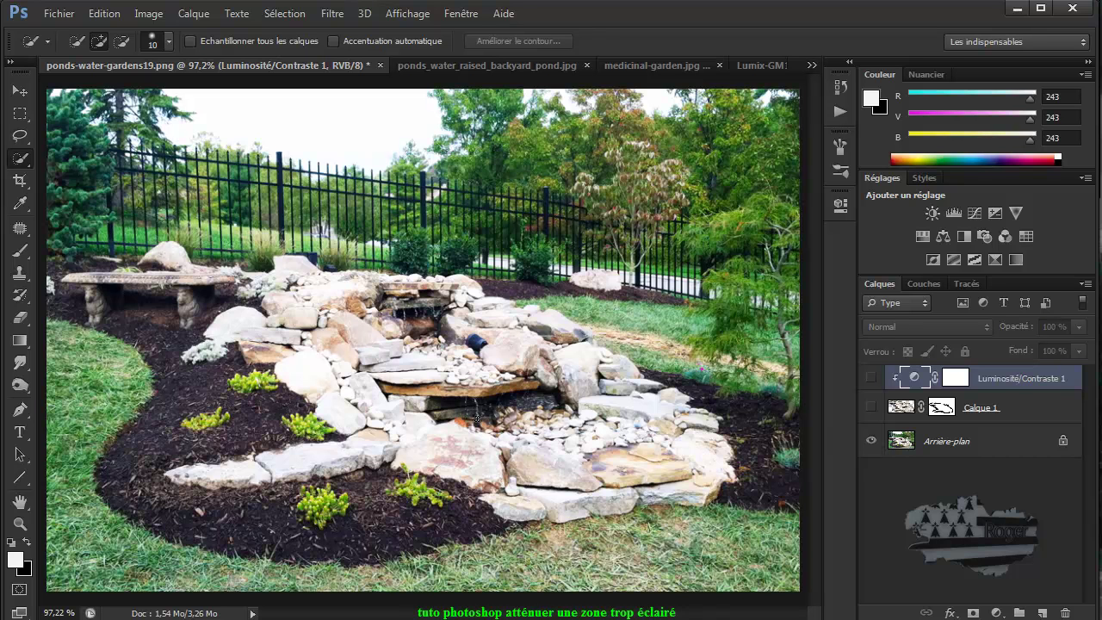
left_click(871, 443, "alt")
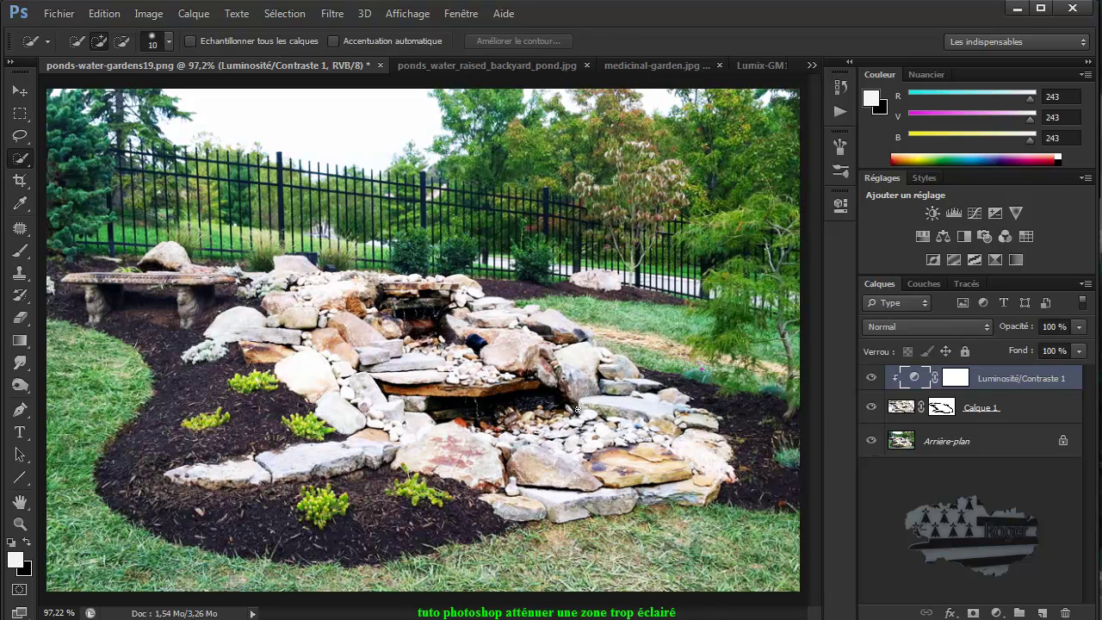
Brush black on Calque 1's mask over the lower and upper waterfall hollows, raising brush opacity to 100% and flow to 74%
left_click(942, 408)
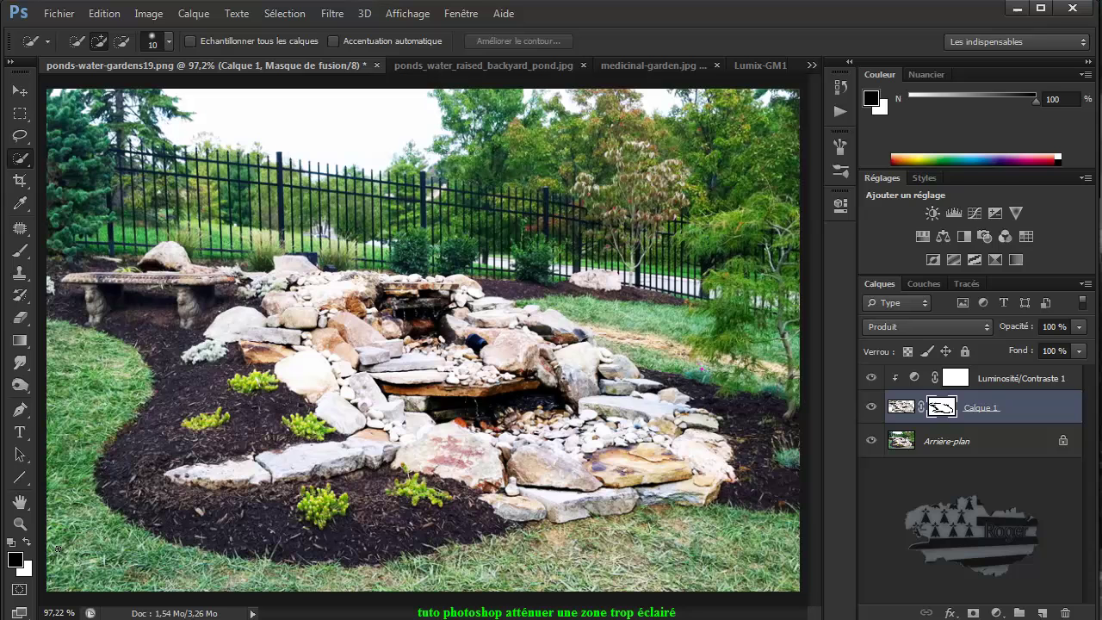
left_click(21, 251)
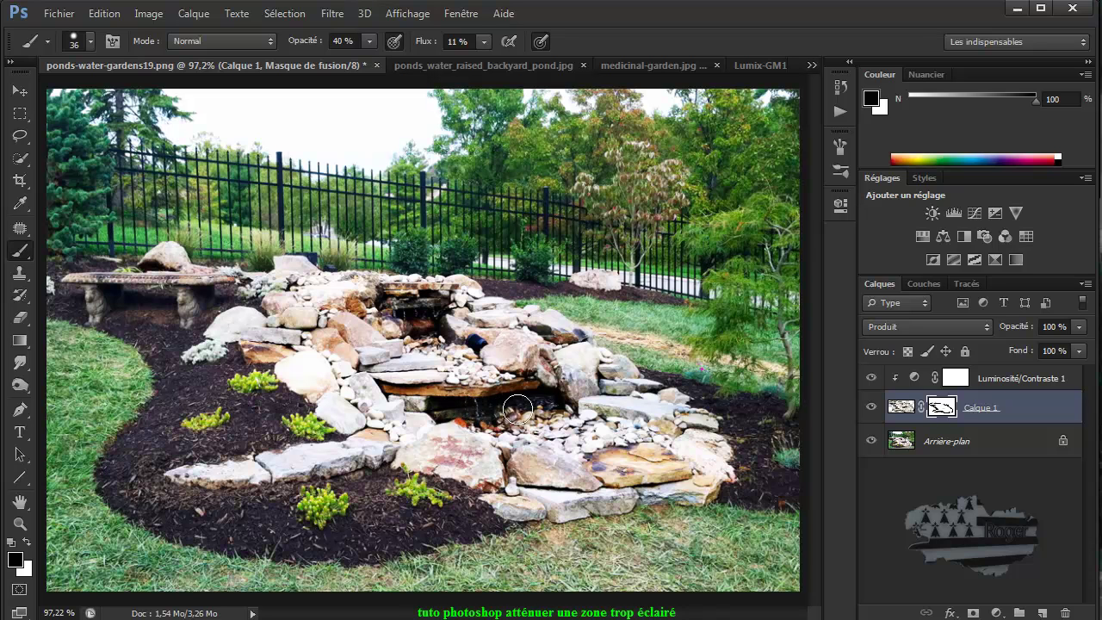
mouse_move(503, 416)
left_mouse_down()
mouse_move(541, 404)
mouse_move(458, 402)
left_mouse_up()
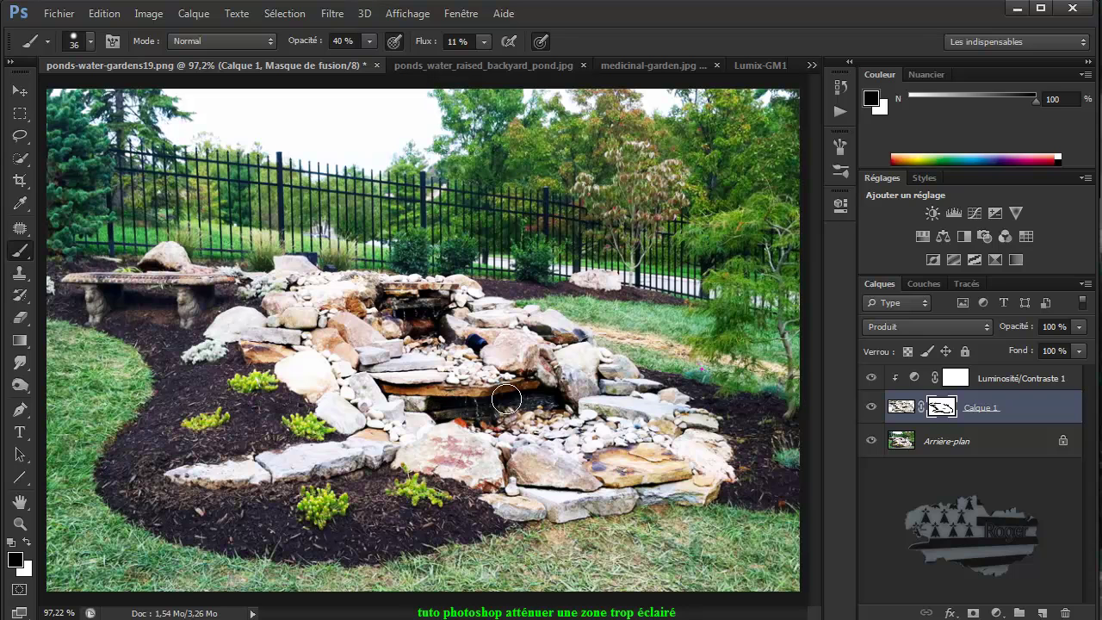
left_click_drag(312, 41, 357, 41)
mouse_move(462, 402)
left_mouse_down()
mouse_move(529, 415)
mouse_move(452, 412)
mouse_move(495, 411)
mouse_move(424, 398)
mouse_move(498, 398)
mouse_move(479, 409)
mouse_move(369, 342)
mouse_move(368, 300)
mouse_move(419, 311)
mouse_move(410, 307)
mouse_move(422, 325)
mouse_move(425, 306)
mouse_move(429, 327)
mouse_move(430, 305)
mouse_move(469, 419)
mouse_move(464, 408)
mouse_move(532, 399)
mouse_move(490, 415)
mouse_move(530, 405)
left_mouse_up()
left_click_drag(300, 47, 318, 48)
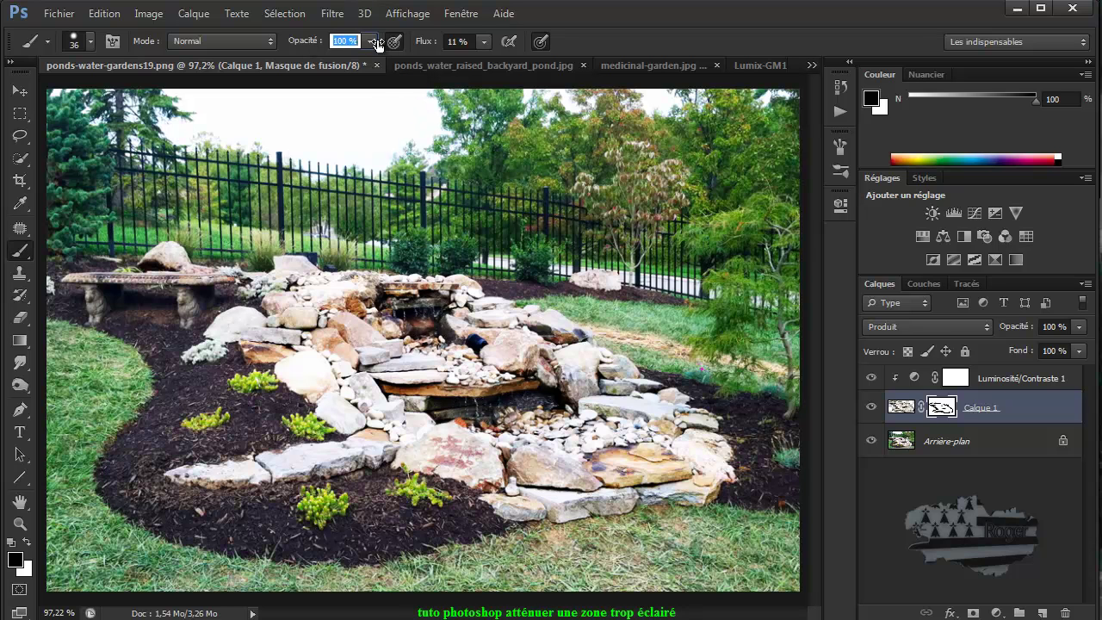
left_click_drag(423, 41, 482, 41)
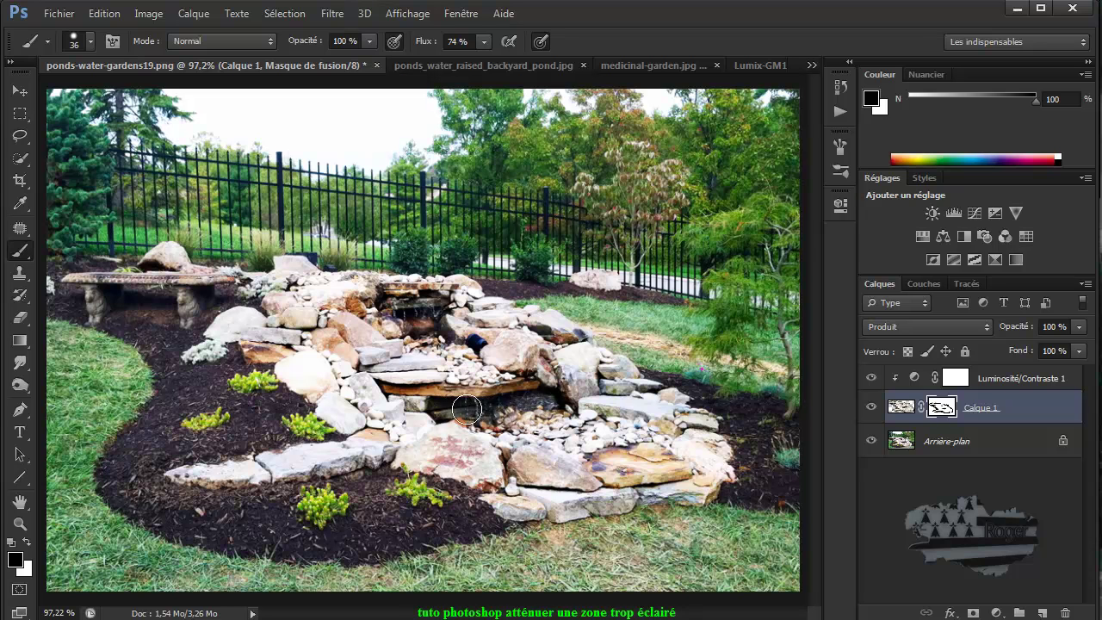
mouse_move(421, 331)
left_mouse_down()
mouse_move(414, 310)
mouse_move(426, 325)
mouse_move(430, 309)
left_mouse_up()
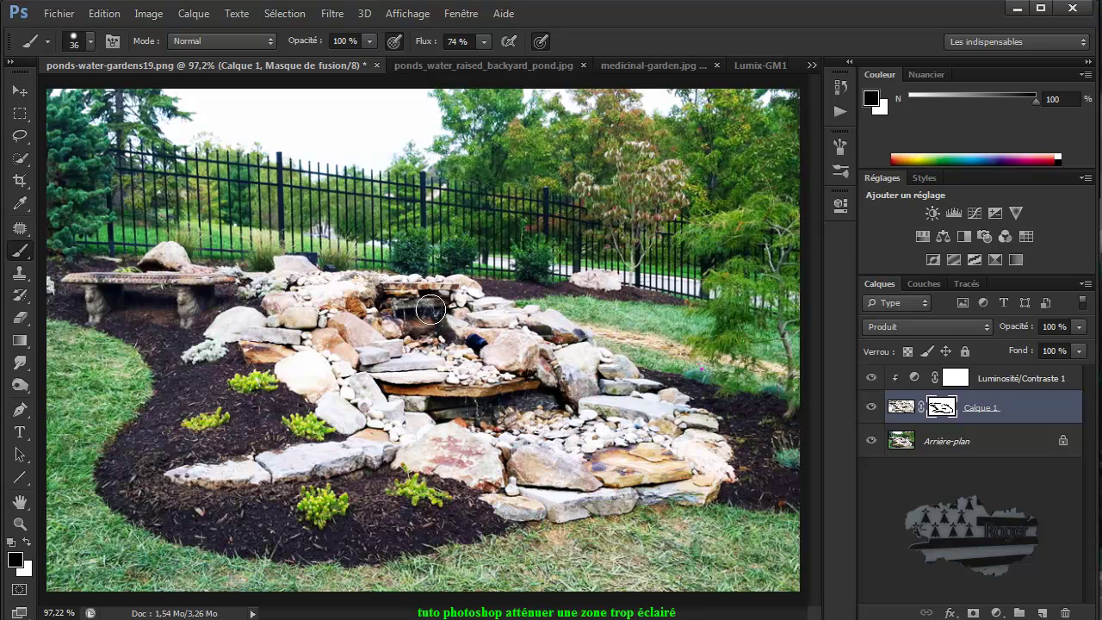
Check the retouched waterfall hollows against the original by isolating Arrière-plan and restoring all layers
left_click(870, 441, "alt")
left_click(871, 441, "alt")
left_click(870, 441, "alt")
left_click(870, 441, "alt")
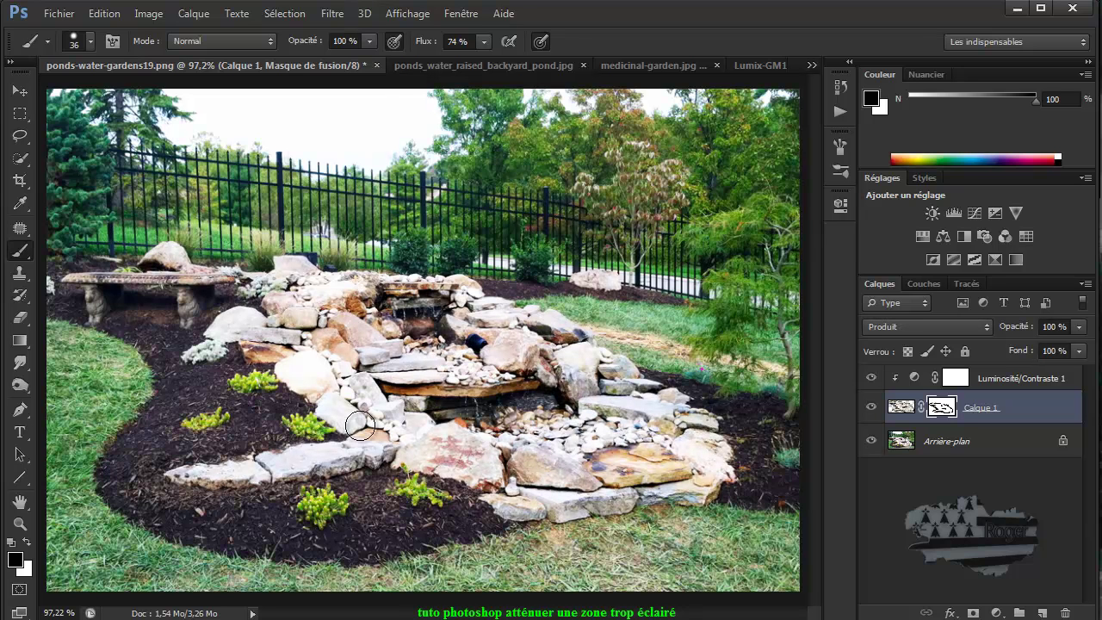
In ponds_water_raised_backyard_pond.jpg, lasso the foreground wall, flowers, steps and paving, and copy the selection to a new layer
left_click(439, 67)
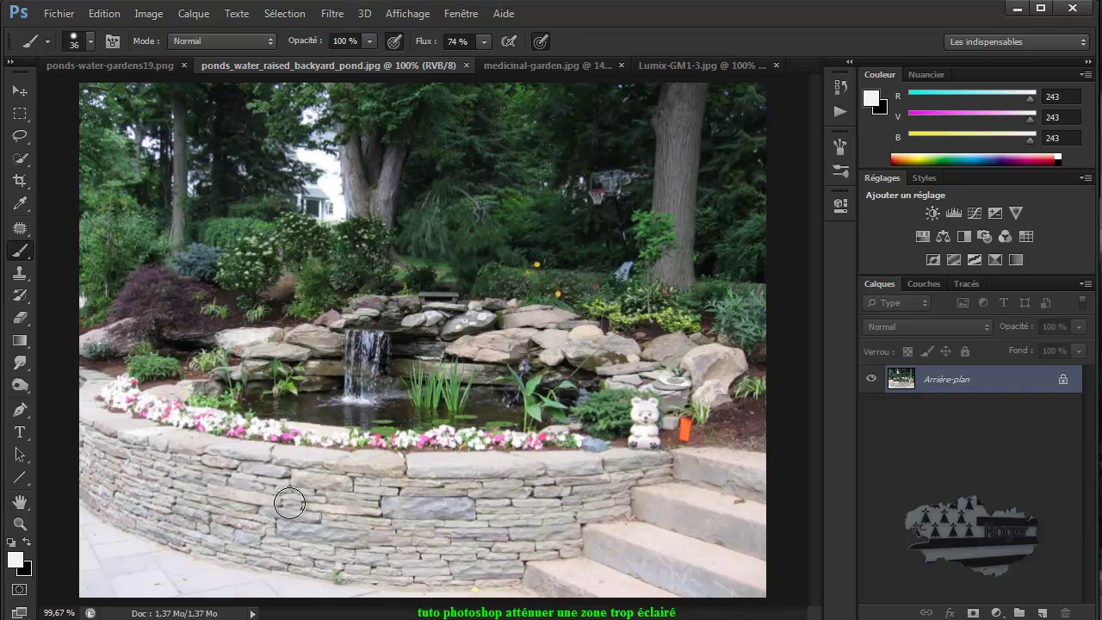
left_click(20, 136)
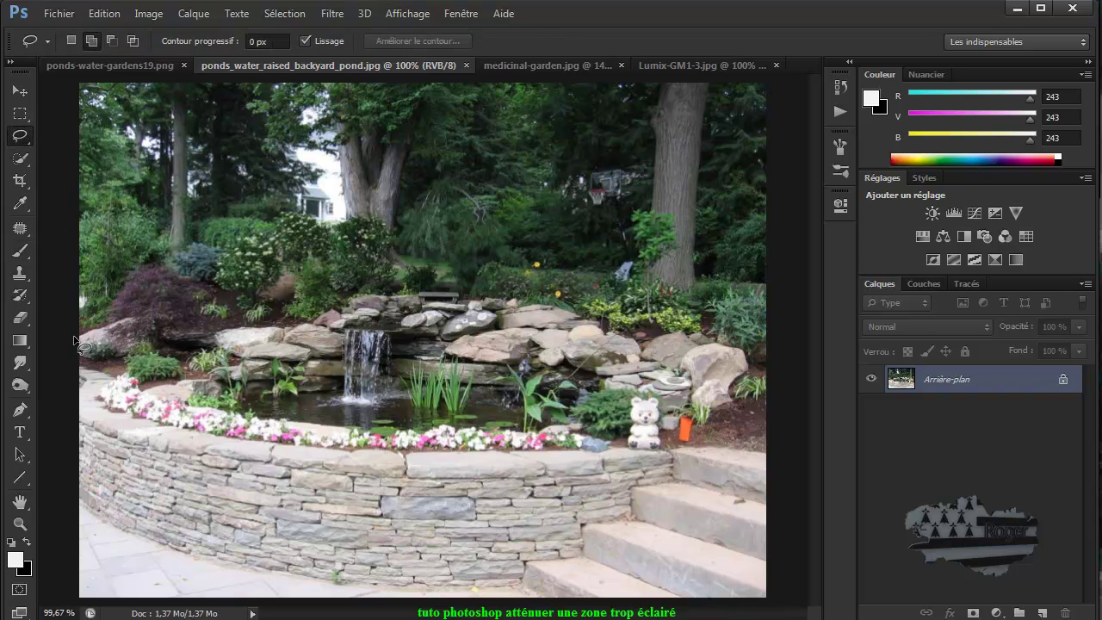
mouse_move(79, 355)
left_mouse_down()
mouse_move(224, 401)
mouse_move(474, 418)
mouse_move(714, 414)
mouse_move(751, 424)
mouse_move(785, 467)
mouse_move(804, 522)
mouse_move(801, 576)
mouse_move(779, 605)
mouse_move(701, 618)
mouse_move(166, 606)
mouse_move(45, 586)
mouse_move(13, 492)
mouse_move(52, 367)
left_mouse_up()
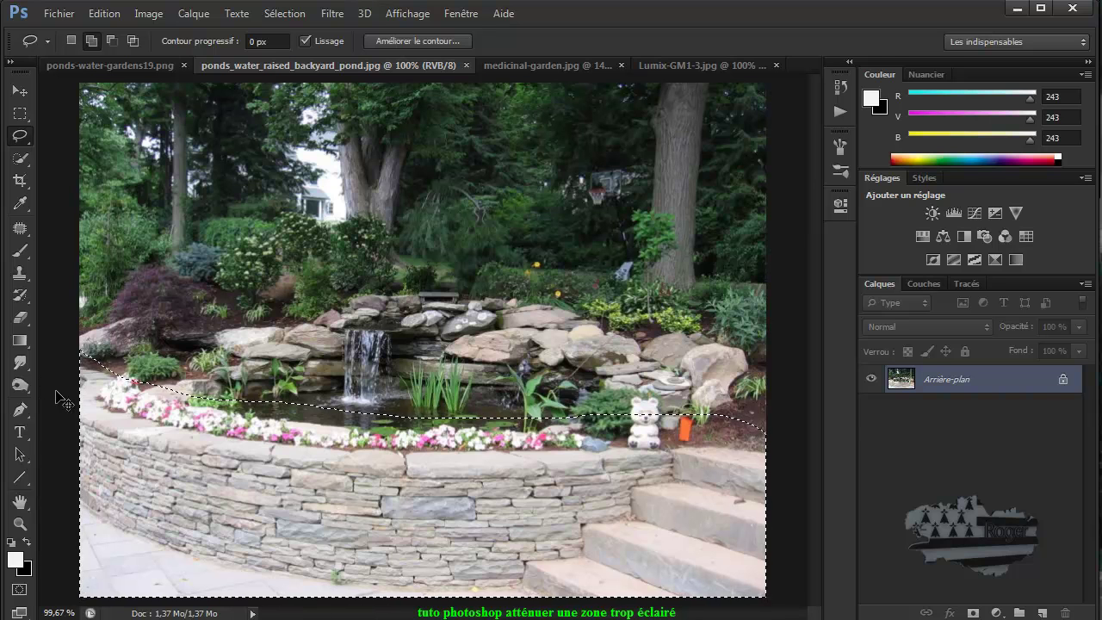
key("ctrl+j")
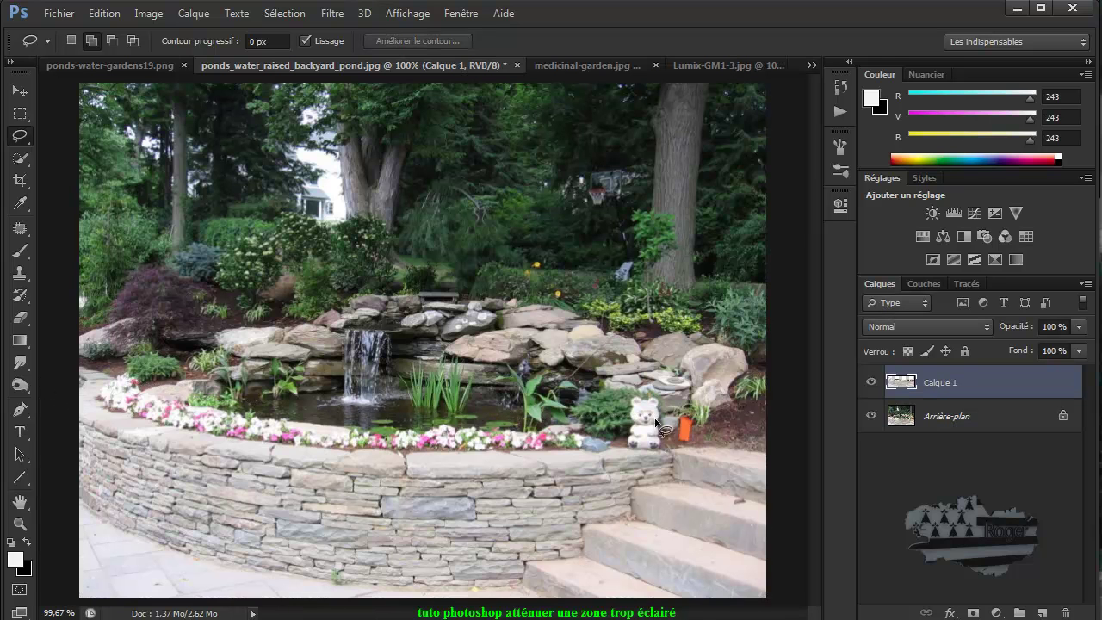
Set Calque 1's blend mode to Produit and compare the photo with the layer hidden and shown
left_click(905, 327)
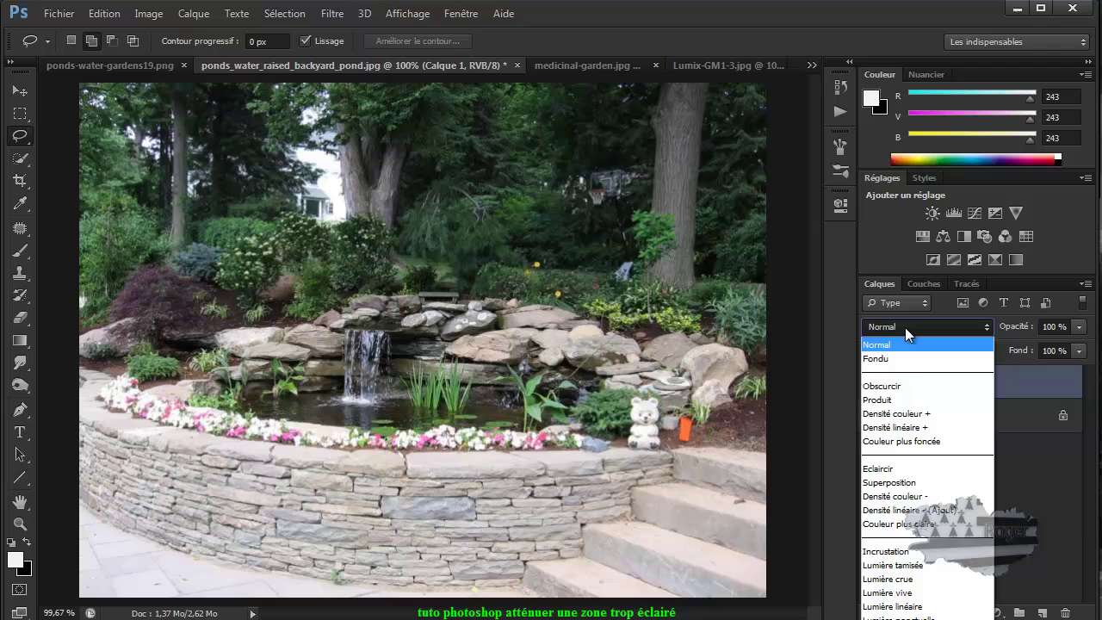
left_click(908, 398)
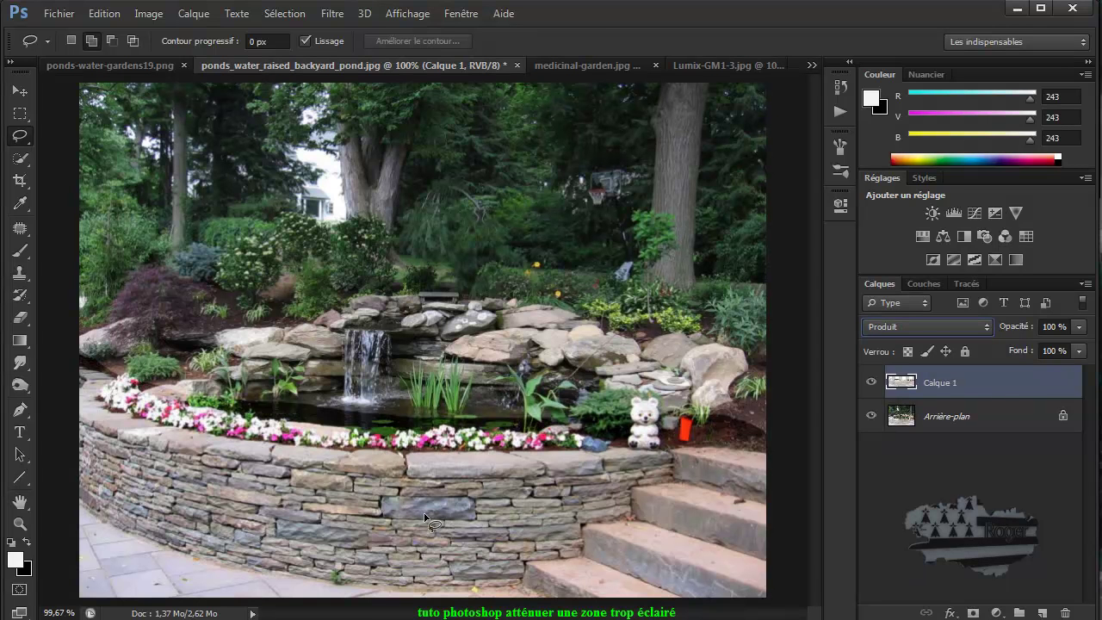
left_click(872, 383)
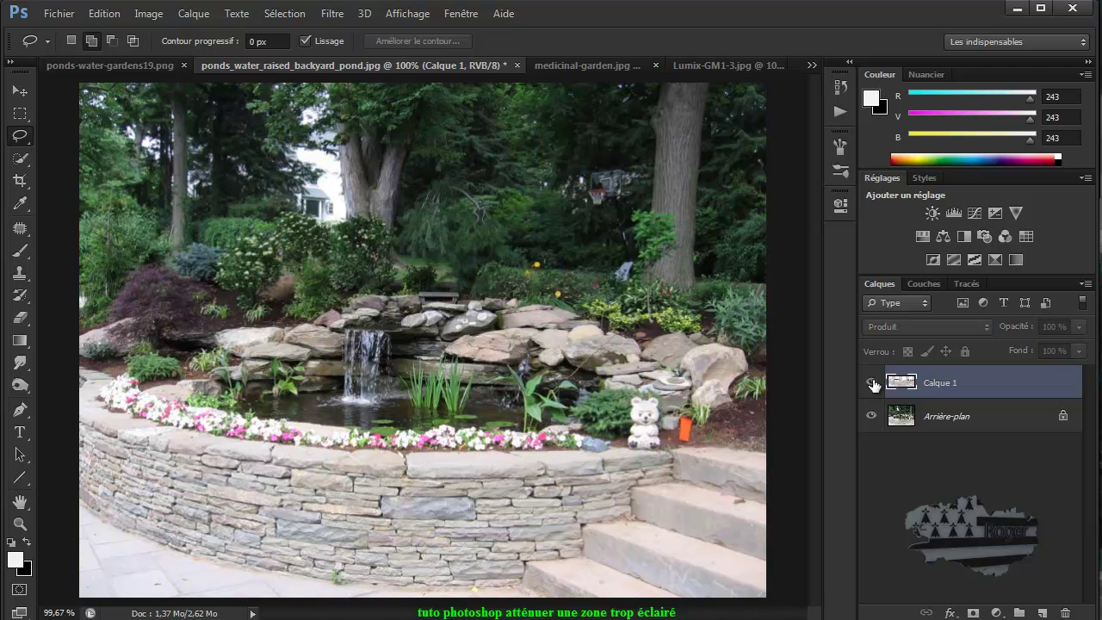
left_click(872, 383)
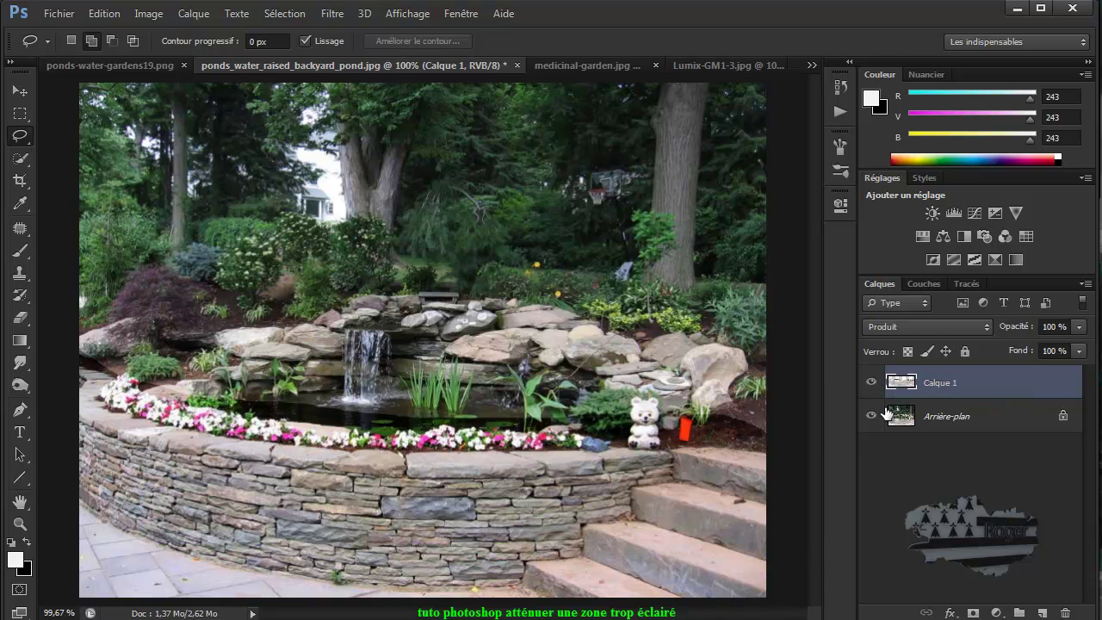
Hide Arrière-plan and use Quick Selection on Calque 1 to select the soil, pond water, plants and ornaments behind the flowers
left_click(872, 417)
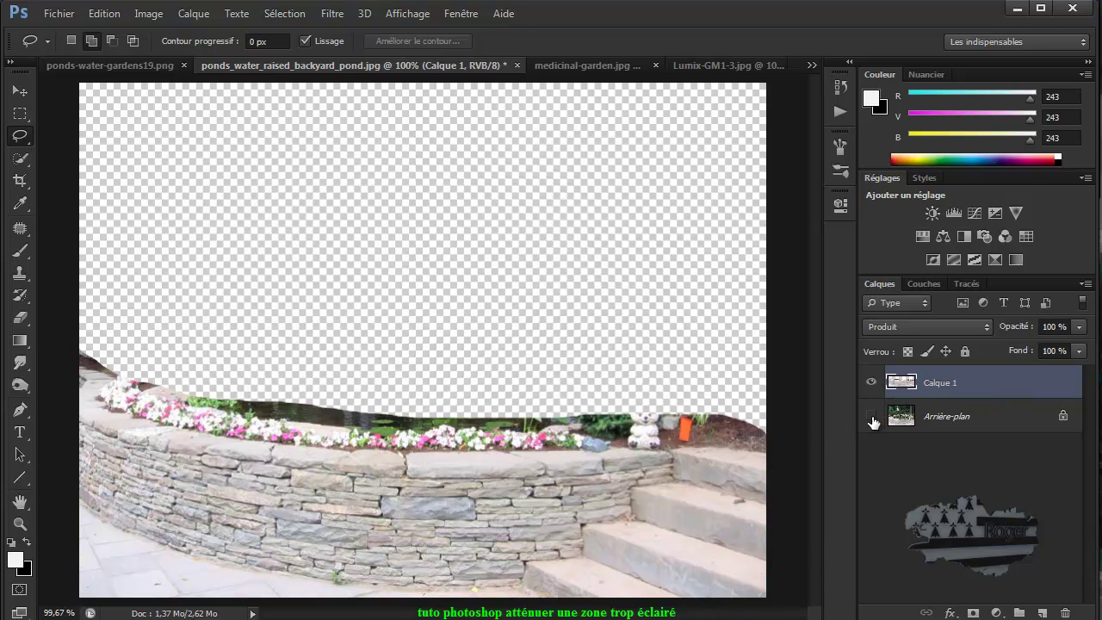
left_click(21, 159)
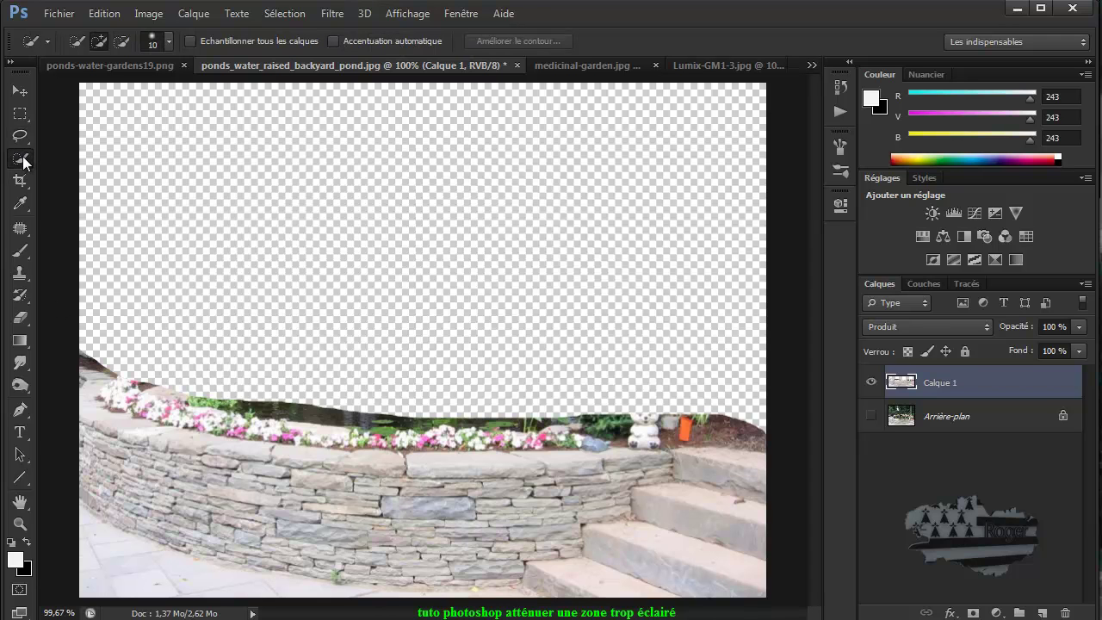
right_click(24, 158)
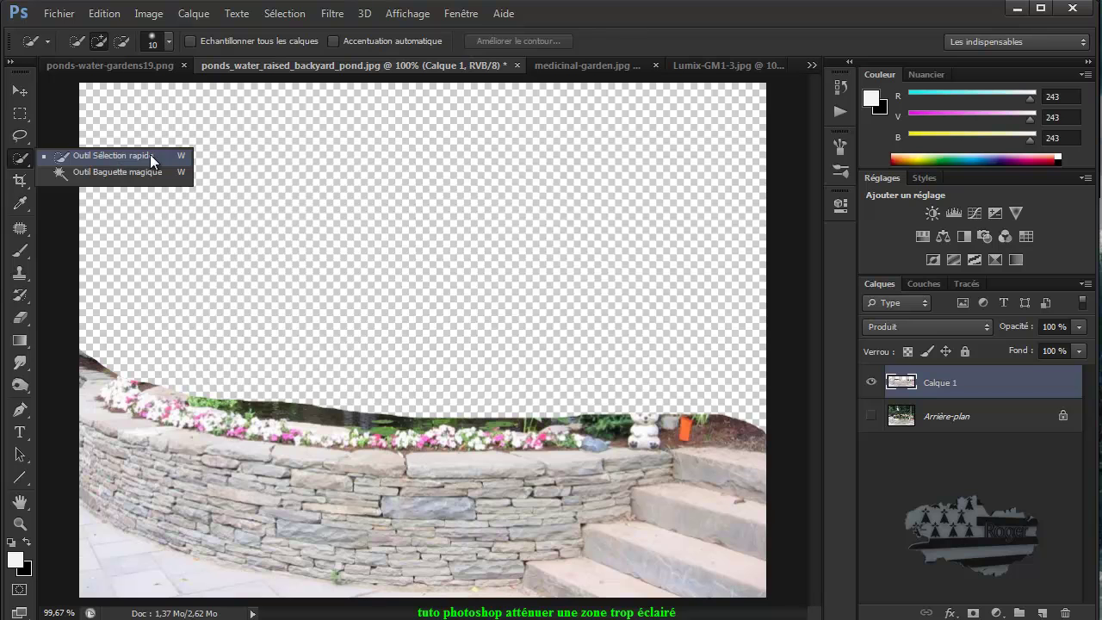
mouse_move(110, 357)
left_mouse_down()
mouse_move(92, 362)
mouse_move(147, 381)
left_mouse_up()
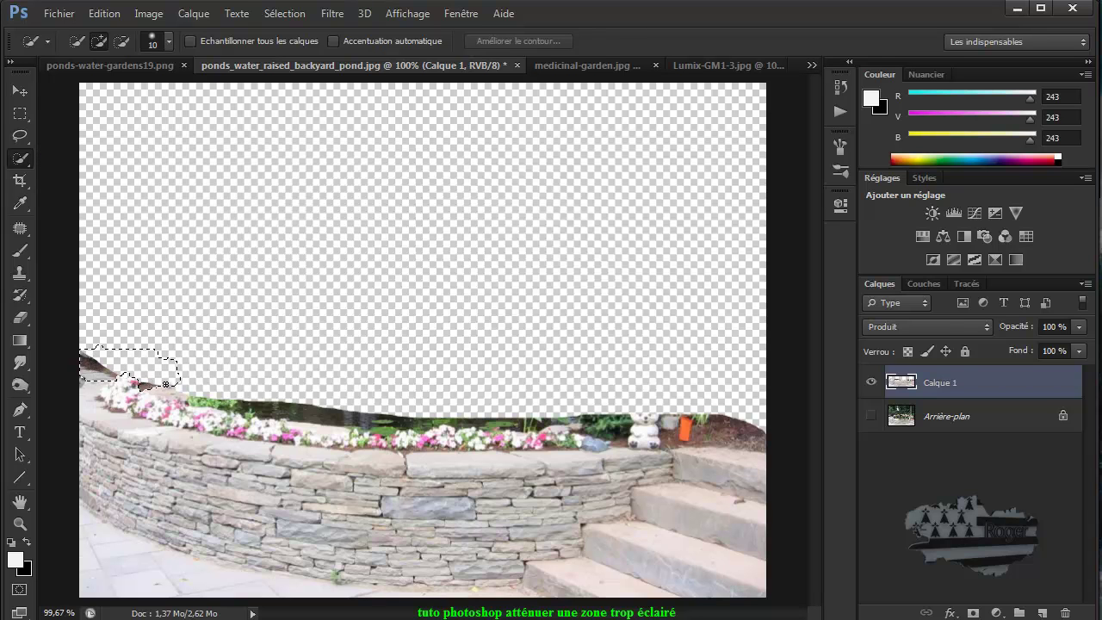
mouse_move(402, 421)
left_mouse_down()
mouse_move(683, 421)
mouse_move(764, 446)
left_mouse_up()
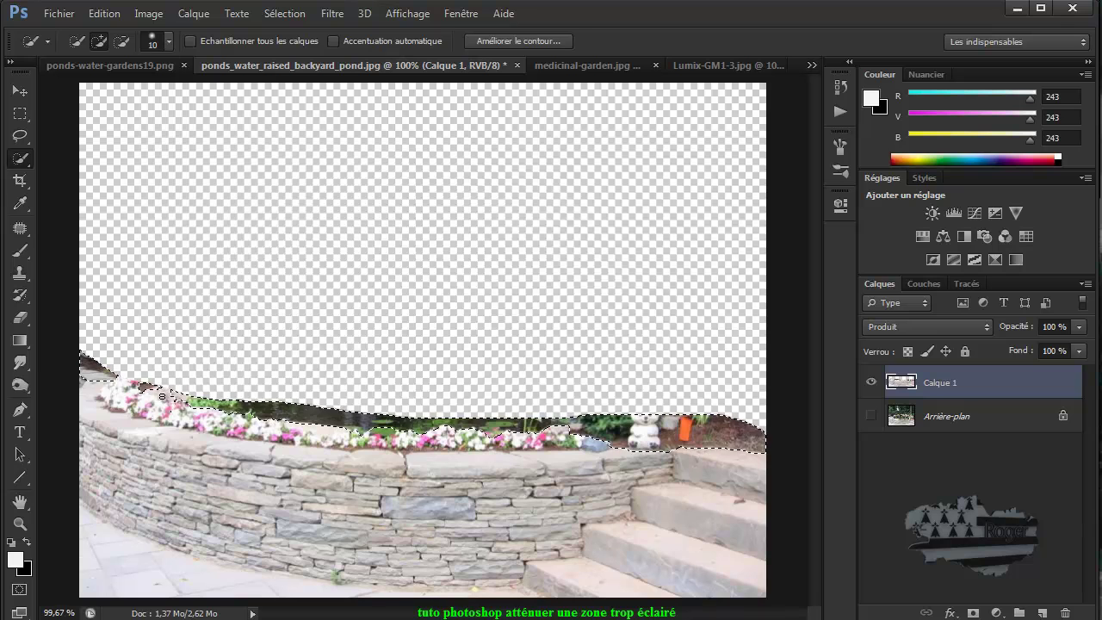
key("alt")
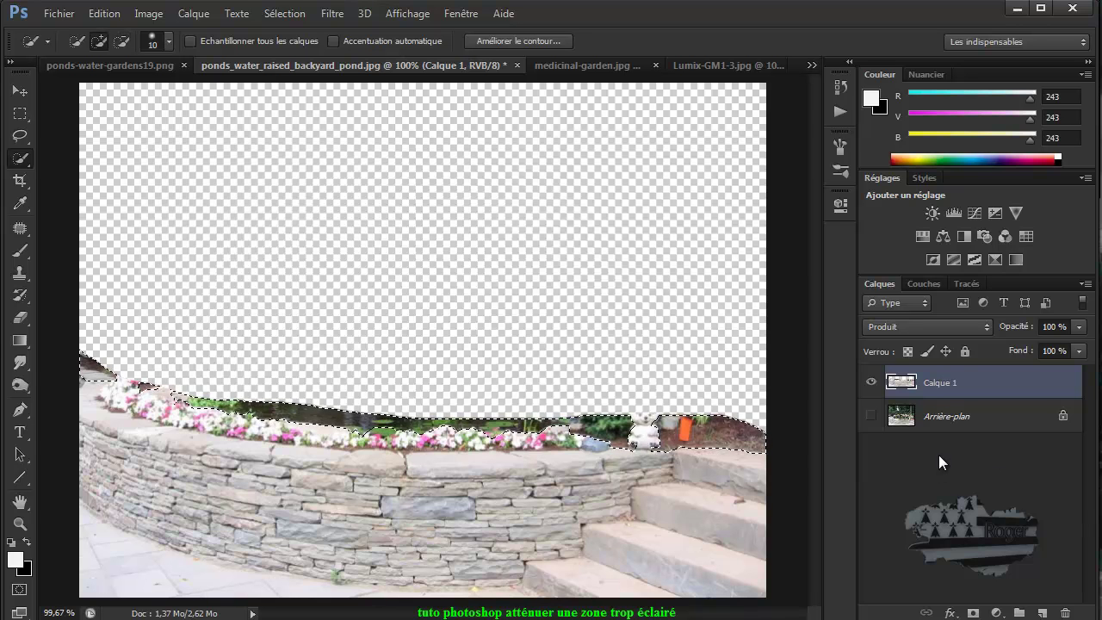
Show Arrière-plan and mask Calque 1 from the selection, inverted so the area behind the flowers is excluded
left_click(871, 416)
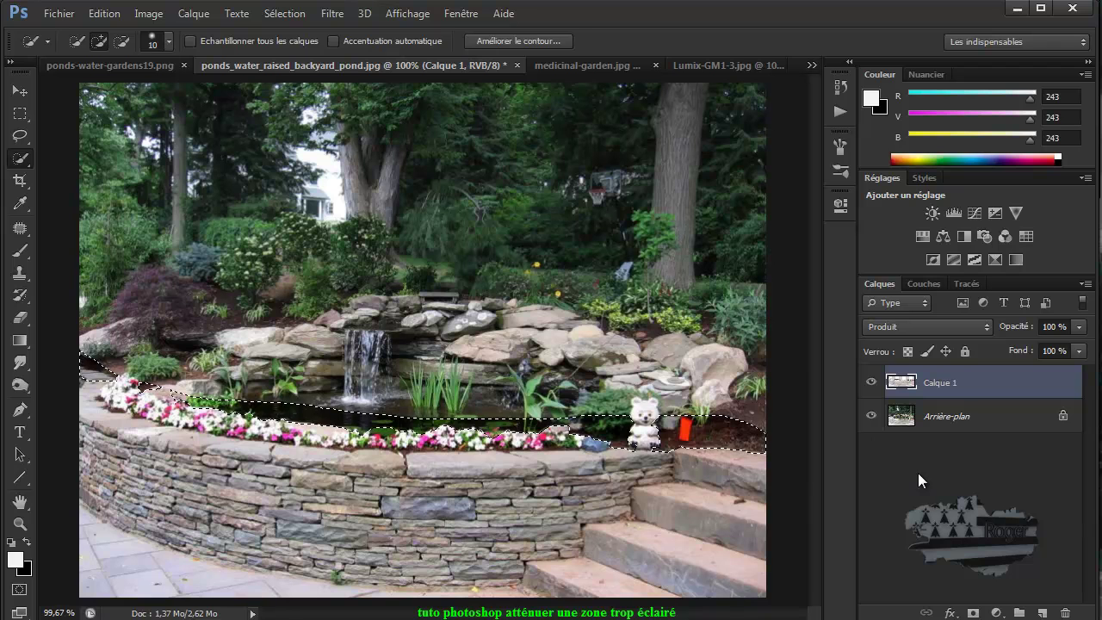
left_click(972, 613)
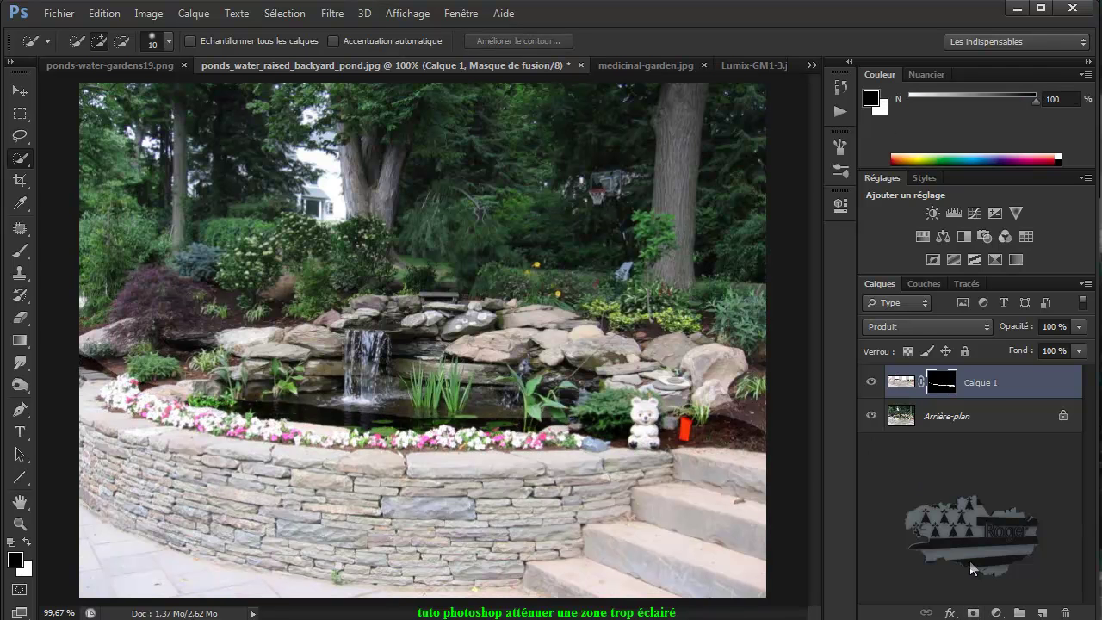
key("ctrl+i")
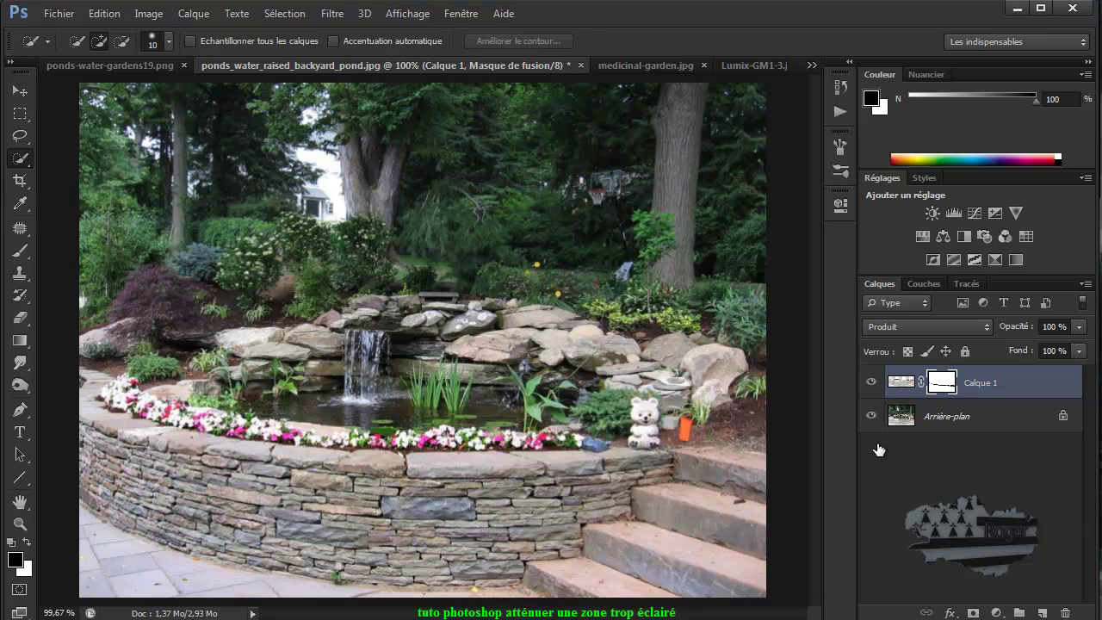
Lower Calque 1's opacity to 82% and compare the wall with the layer hidden and shown
mouse_move(1020, 332)
left_mouse_down()
mouse_move(978, 332)
mouse_move(1005, 333)
left_mouse_up()
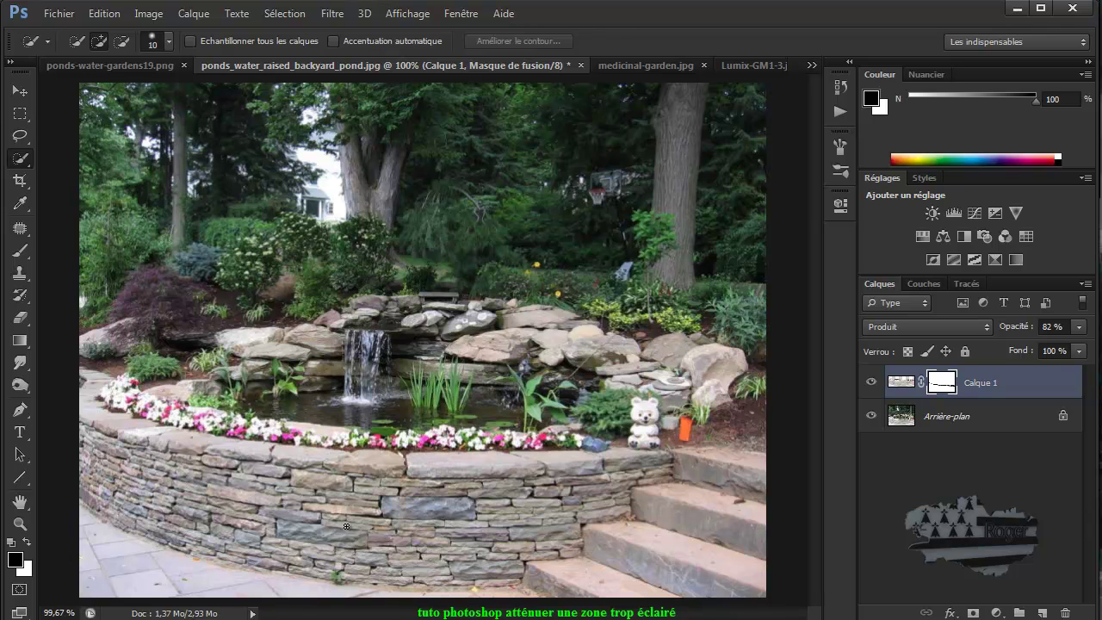
left_click(871, 383)
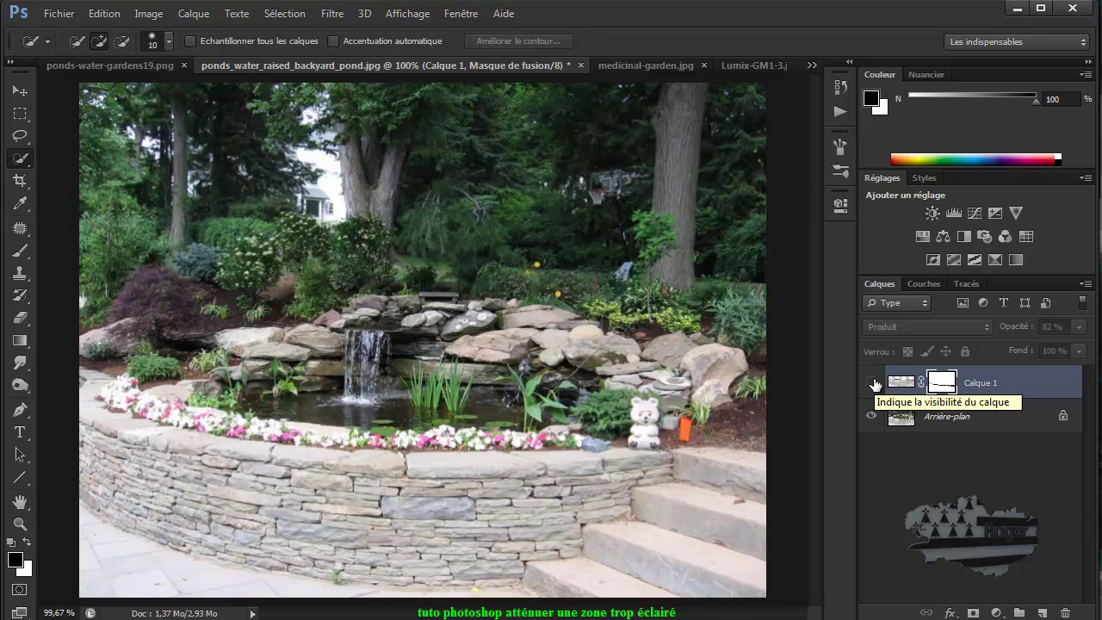
left_click(872, 382)
left_click(872, 383)
left_click(872, 382)
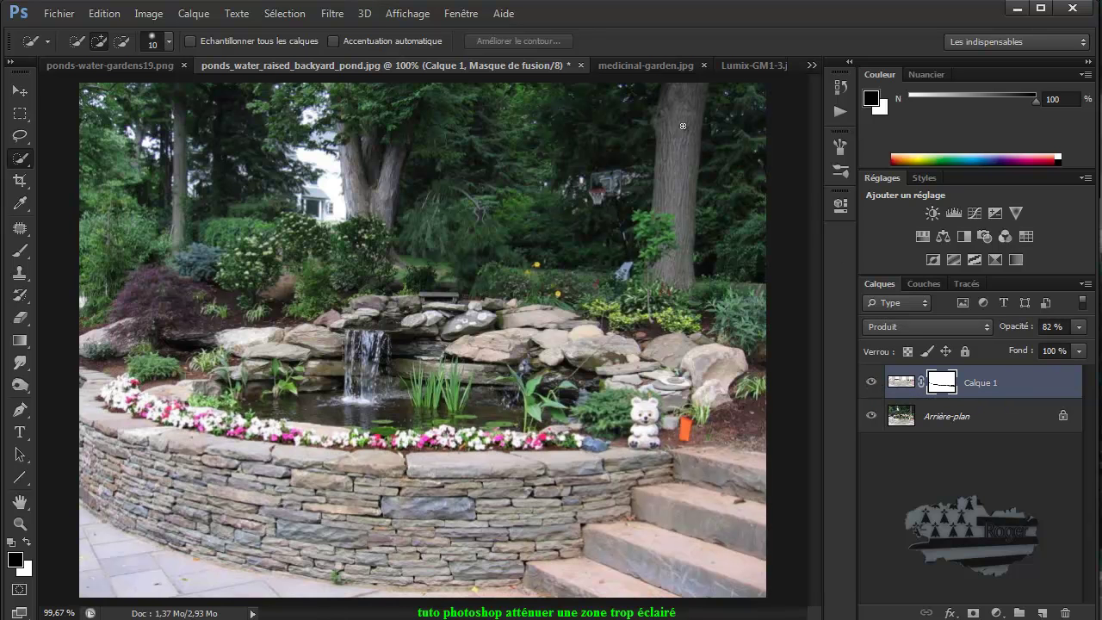
In medicinal-garden.jpg, lasso the stone mortar and pestle with some surrounding grass and copy the area to a new layer
left_click(645, 66)
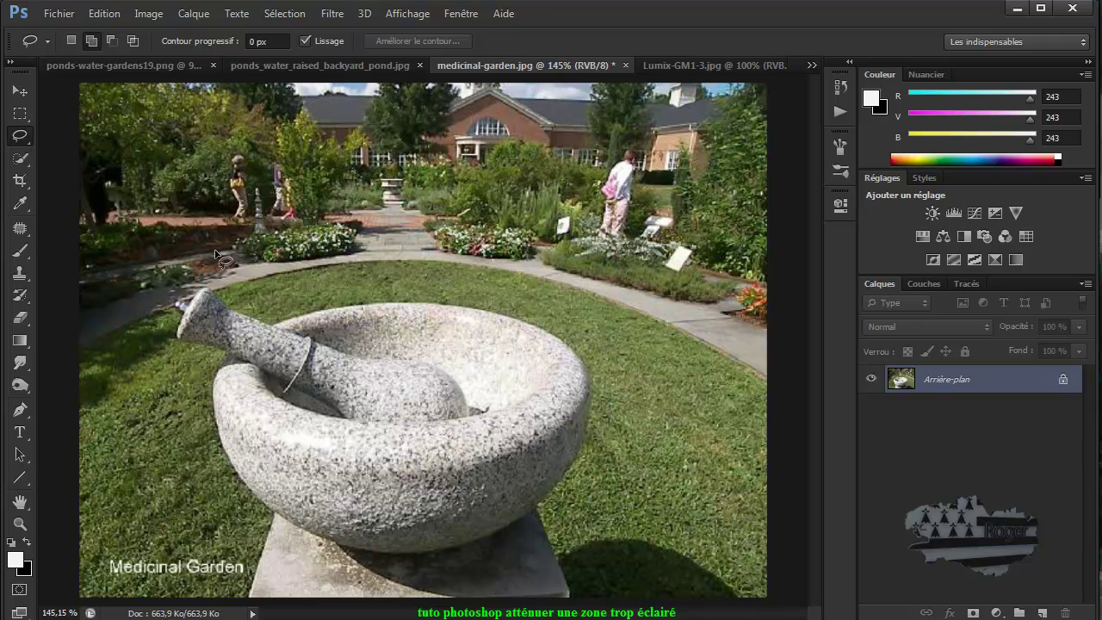
mouse_move(287, 291)
left_mouse_down()
mouse_move(186, 267)
mouse_move(151, 341)
mouse_move(185, 510)
mouse_move(215, 581)
mouse_move(291, 606)
mouse_move(617, 587)
mouse_move(667, 525)
mouse_move(633, 330)
mouse_move(551, 279)
mouse_move(475, 261)
left_mouse_up()
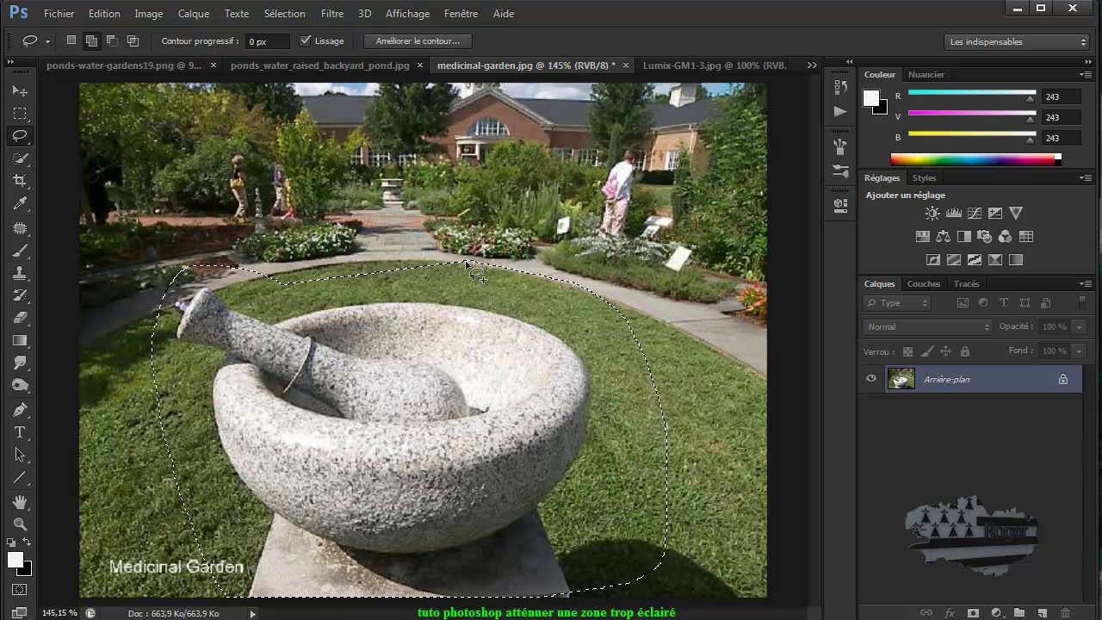
key("ctrl+j")
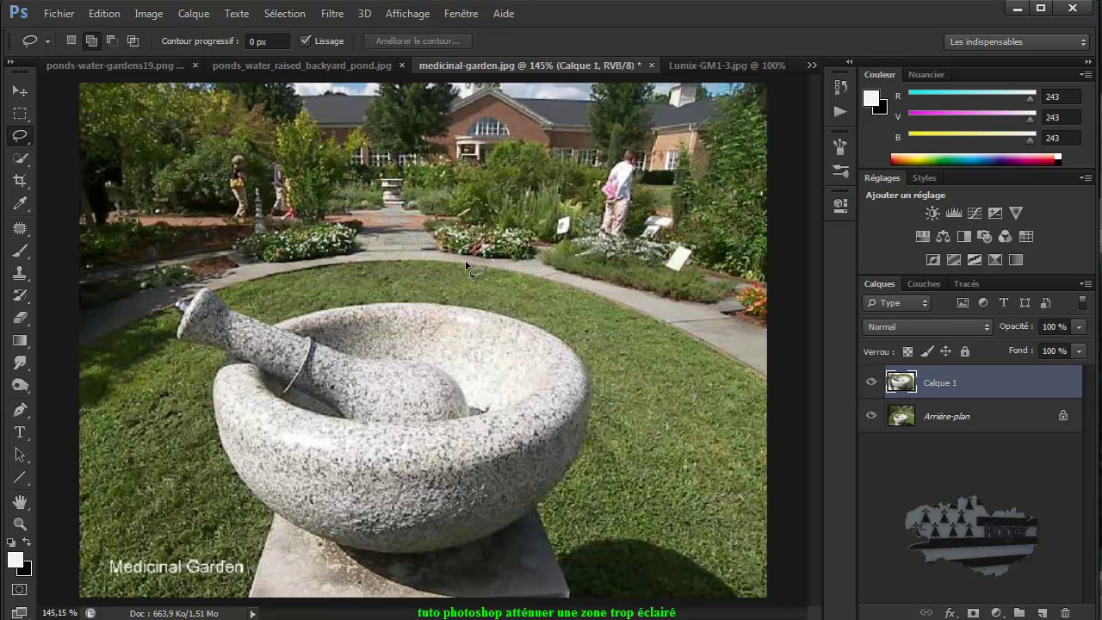
Hide Arrière-plan and use Quick Selection on Calque 1 to select the grass and path surrounding the mortar
left_click(871, 417)
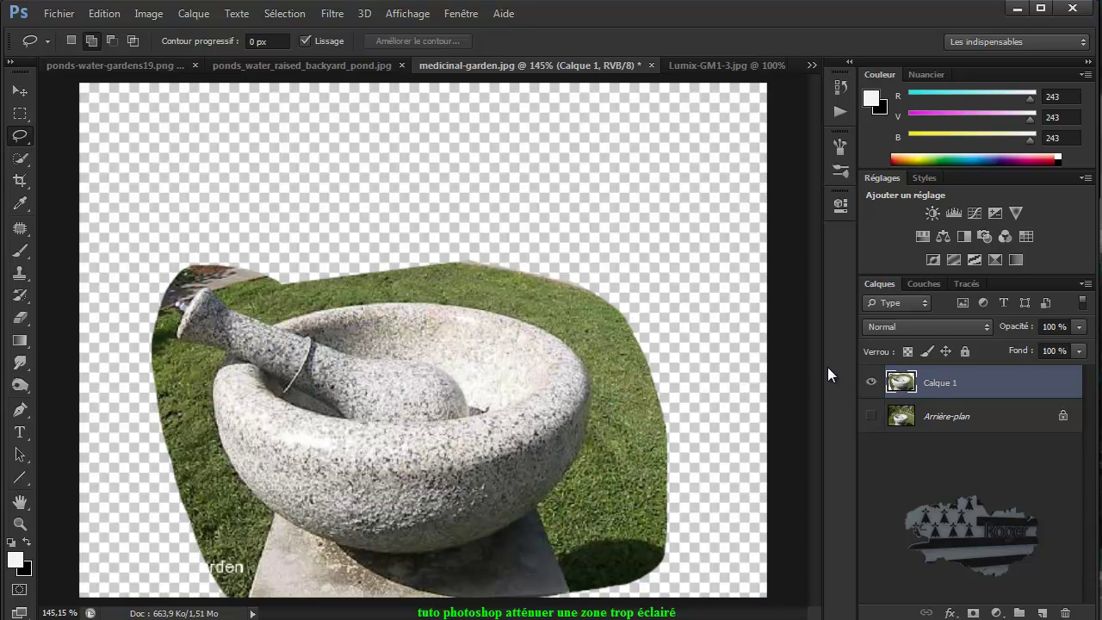
left_click(21, 158)
left_click_drag(237, 274, 281, 283)
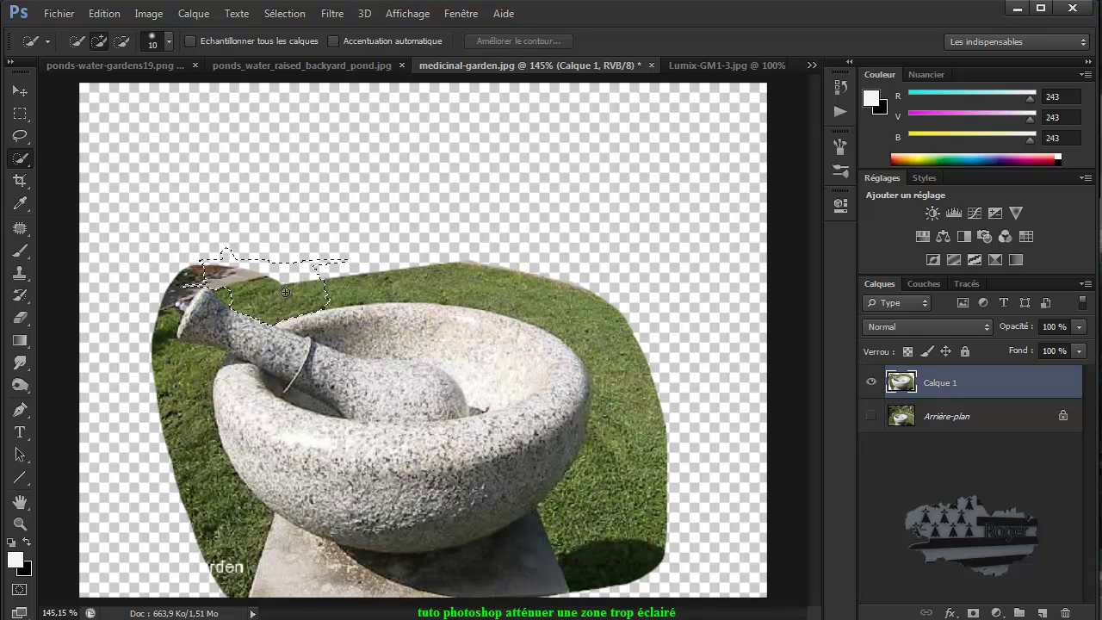
mouse_move(602, 301)
left_mouse_down()
mouse_move(652, 366)
mouse_move(656, 491)
mouse_move(674, 519)
left_mouse_up()
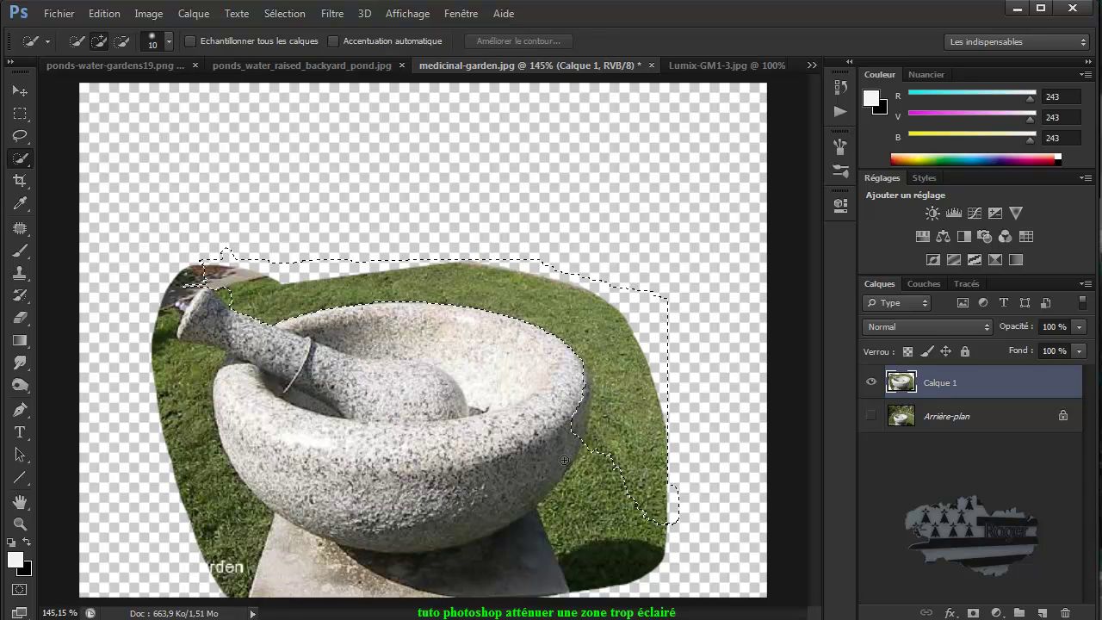
left_click_drag(512, 487, 471, 493)
left_click_drag(463, 545, 407, 563)
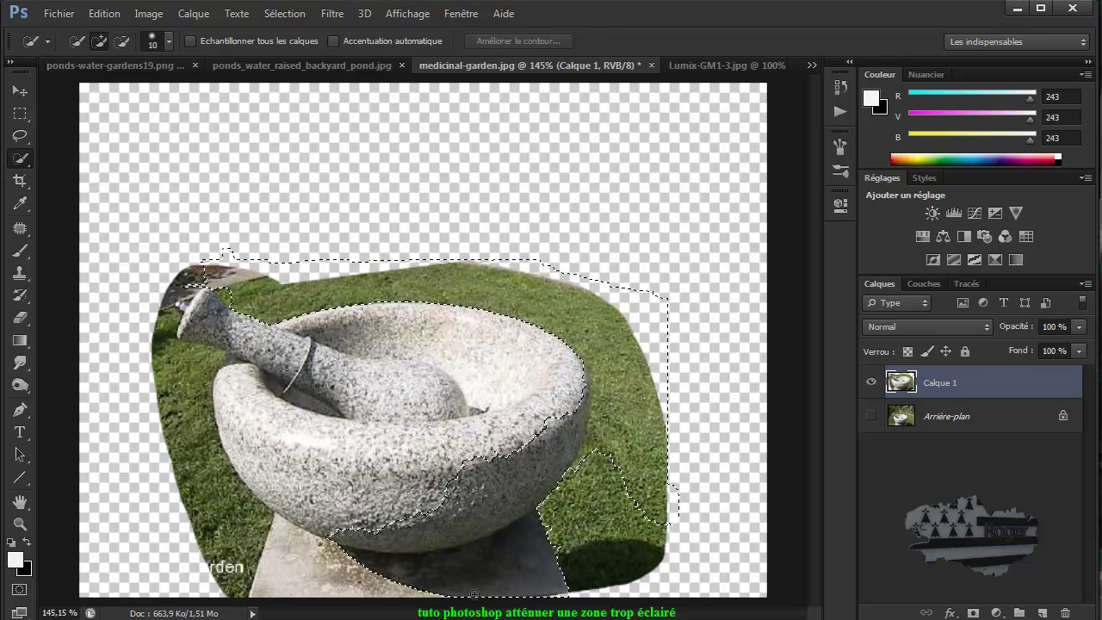
left_click_drag(641, 574, 684, 531)
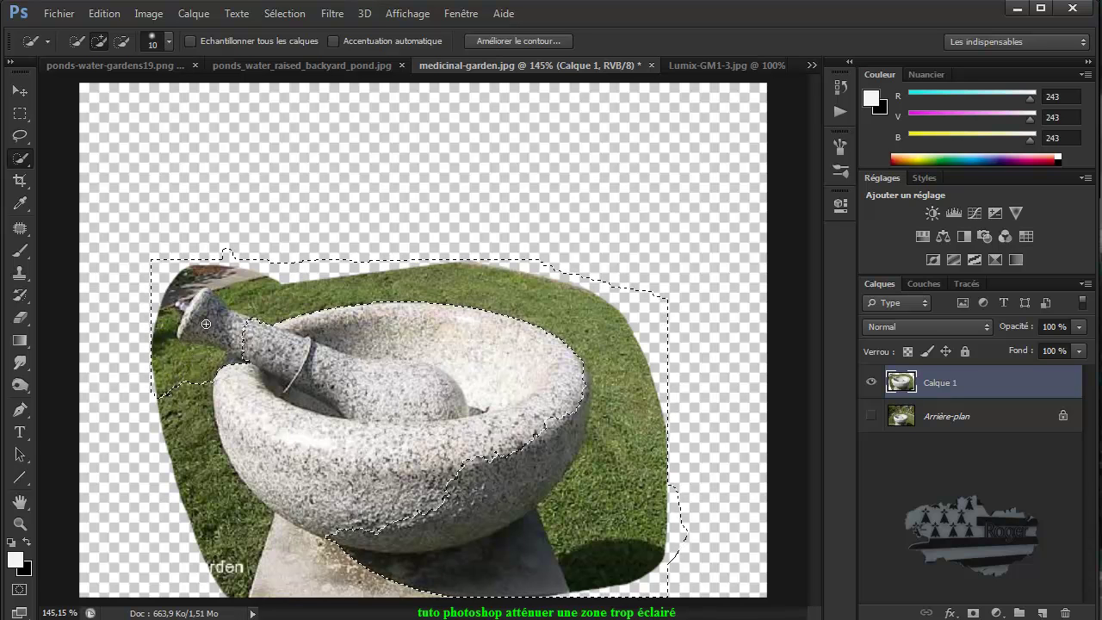
mouse_move(210, 469)
left_mouse_down()
mouse_move(207, 429)
mouse_move(239, 584)
left_mouse_up()
mouse_move(170, 455)
left_mouse_down()
mouse_move(156, 392)
mouse_move(186, 503)
left_mouse_up()
left_click_drag(232, 592, 195, 548)
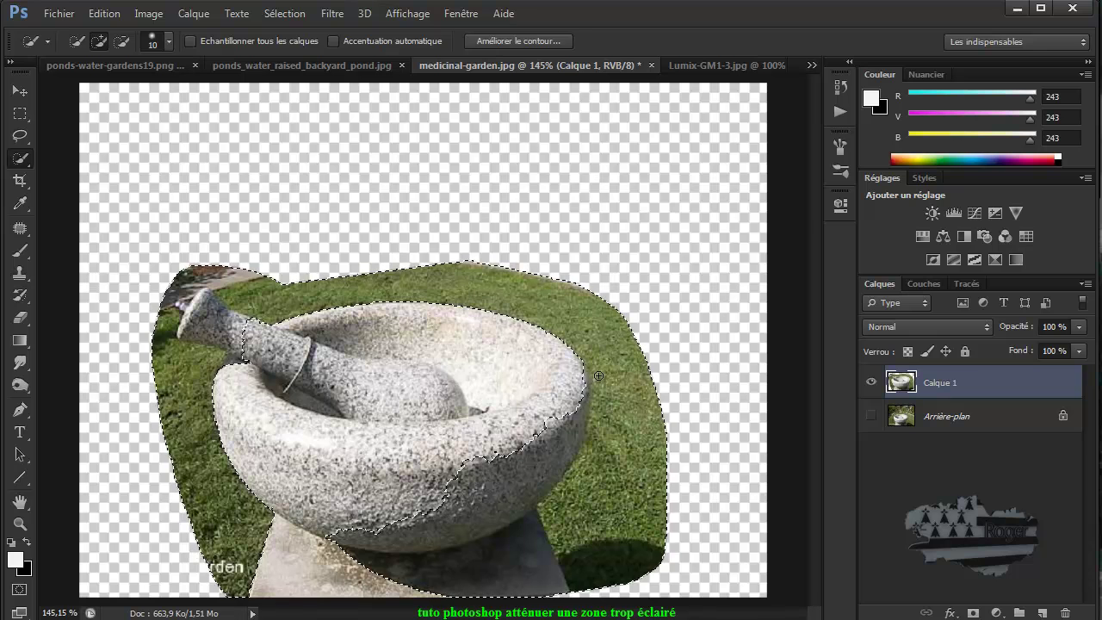
Mask Calque 1 from the selection, inverted to exclude the grass, and check the cut-out with Arrière-plan hidden and shown
left_click(870, 417)
left_click(974, 613)
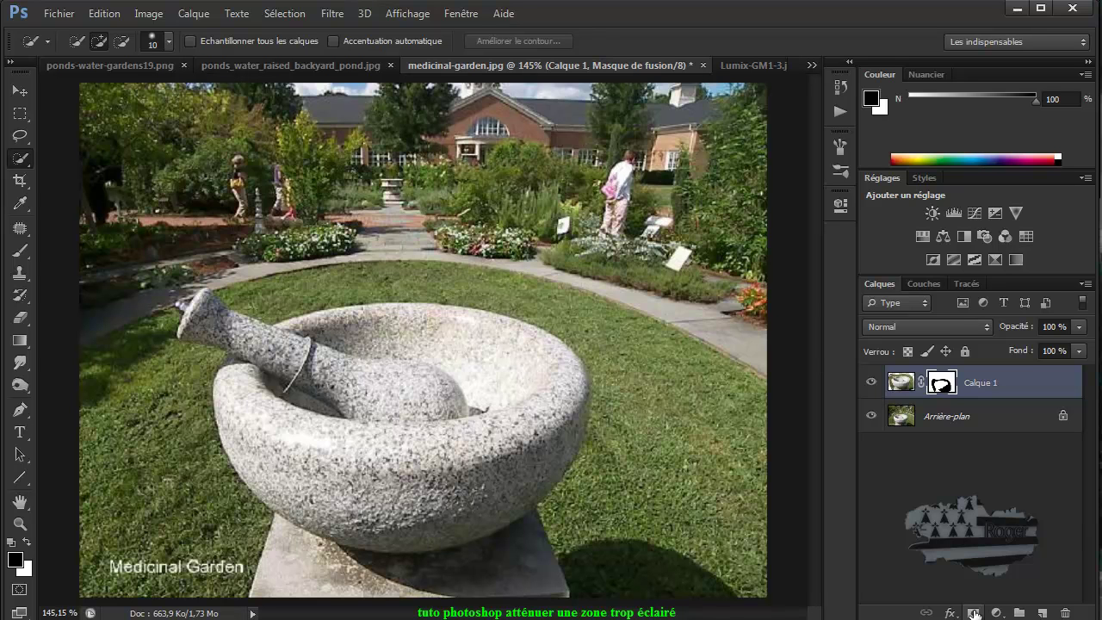
left_click(871, 417)
left_click(871, 416)
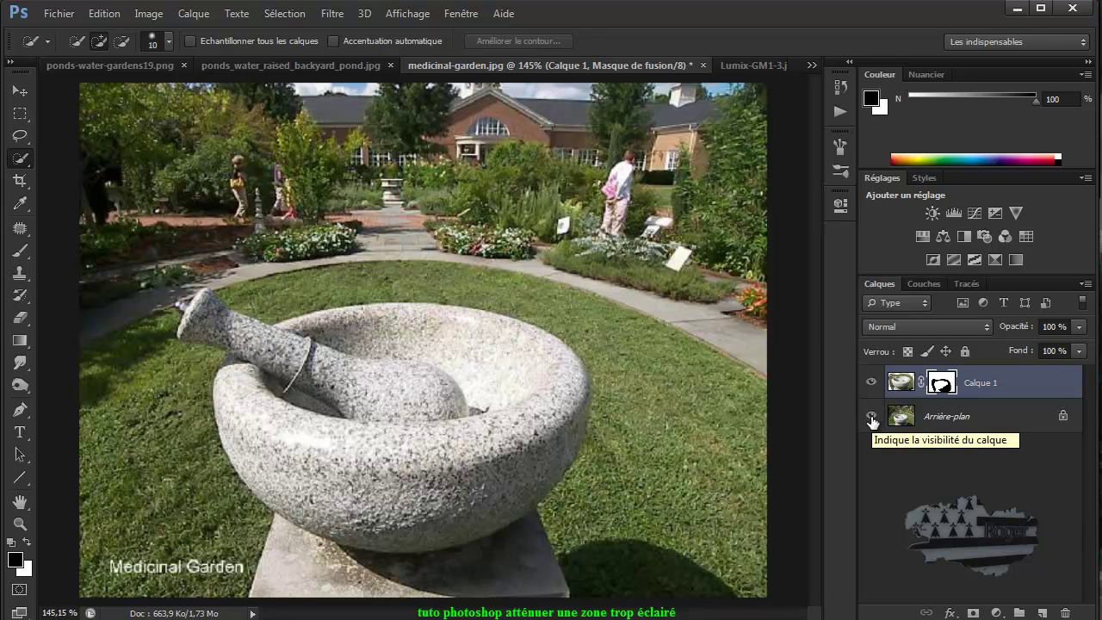
left_click(869, 418)
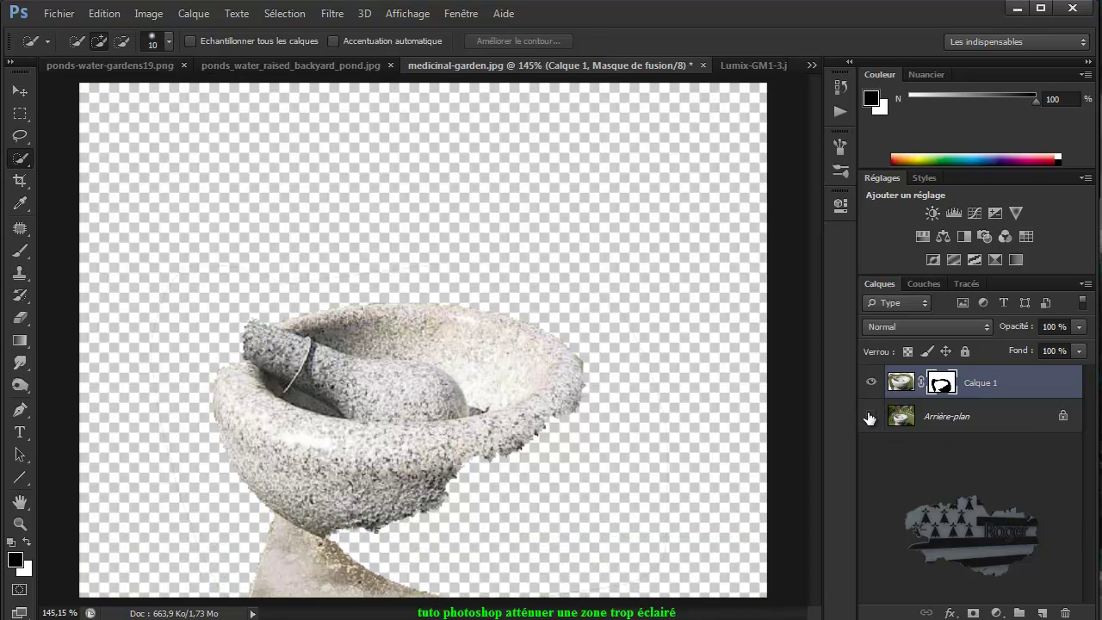
left_click(869, 417)
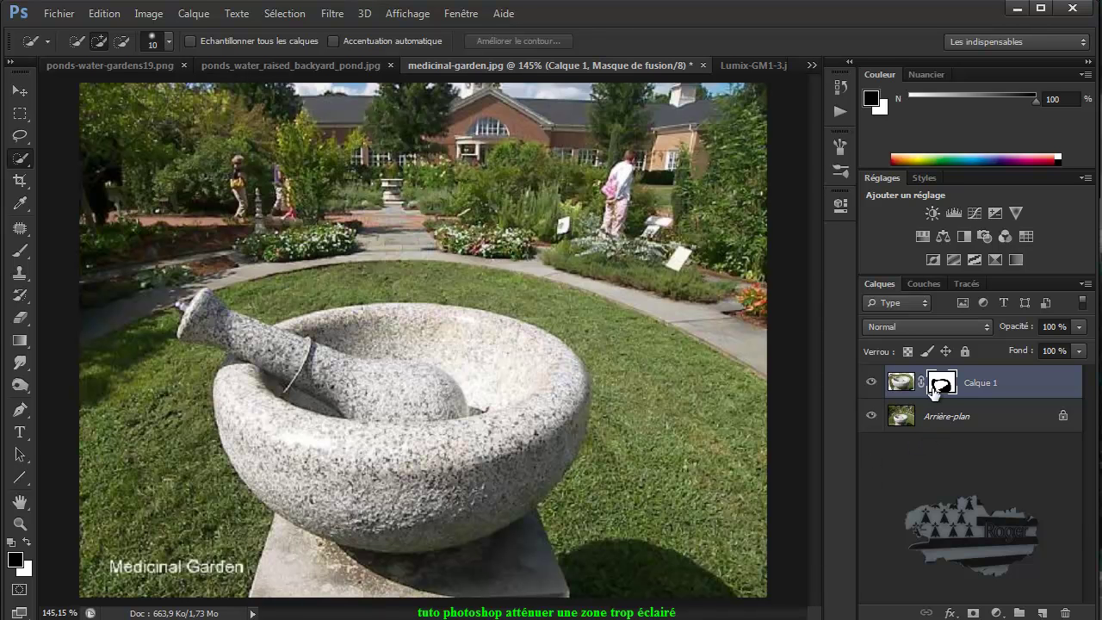
key("ctrl+i")
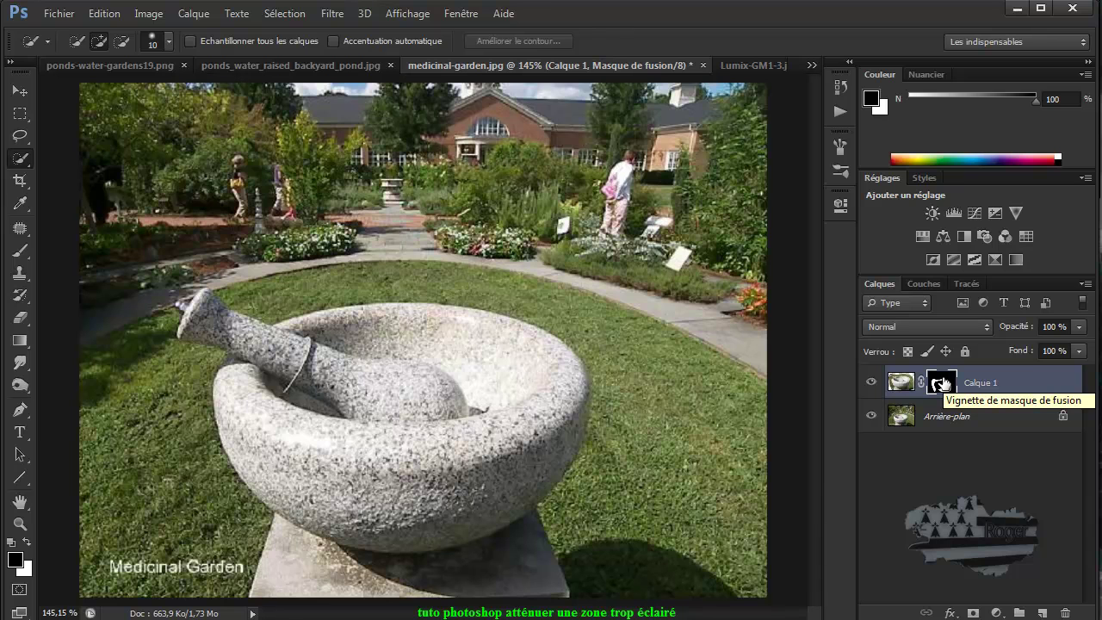
left_click_drag(942, 385, 945, 388)
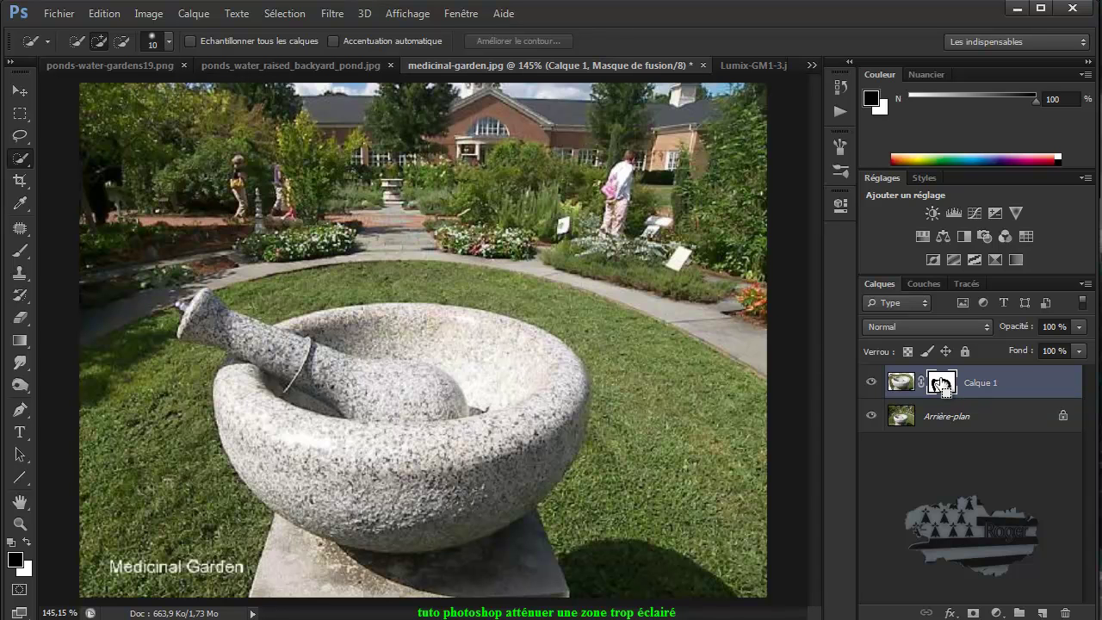
Set Calque 1's blend mode to Produit and paint black over the mortar on its mask, with brush opacity and flow at 40%
left_click(942, 329)
left_click(927, 397)
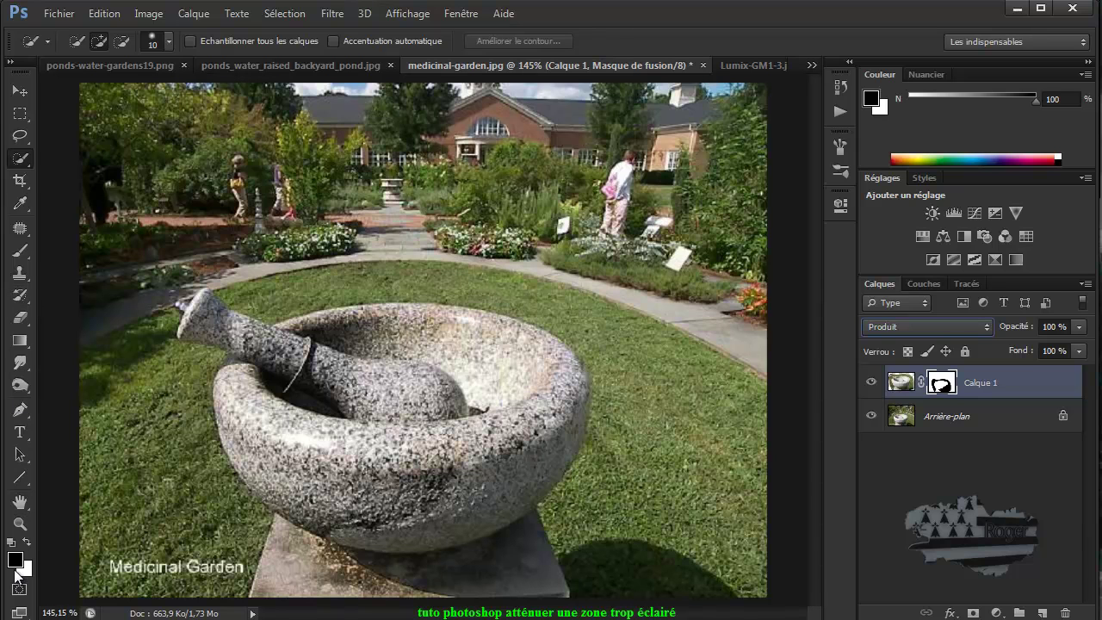
left_click(19, 250)
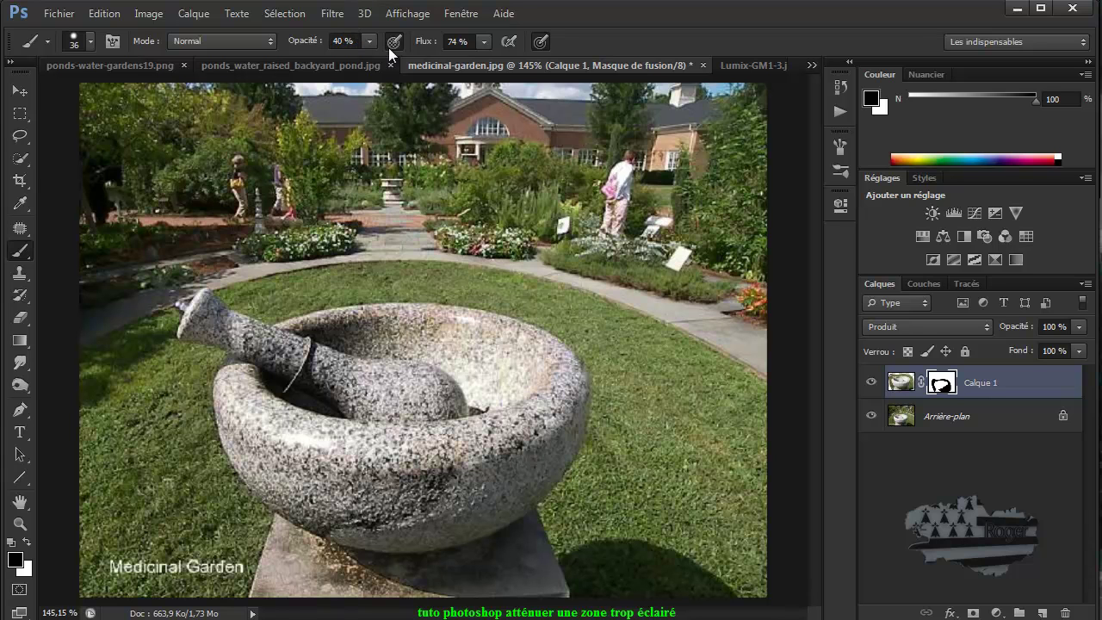
left_click_drag(480, 41, 455, 62)
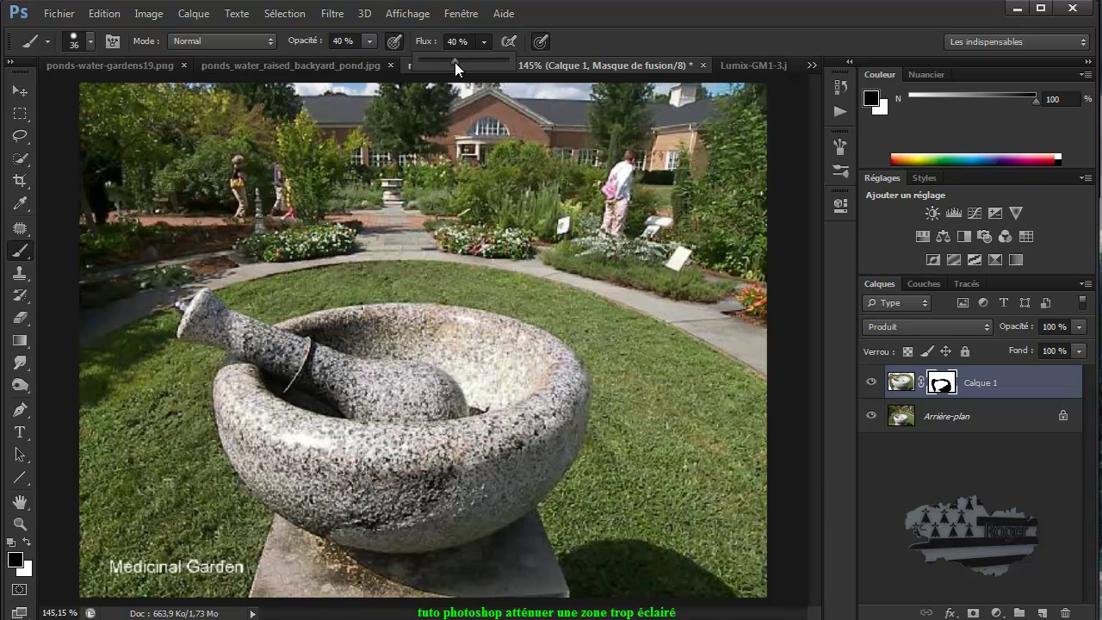
left_click(405, 337)
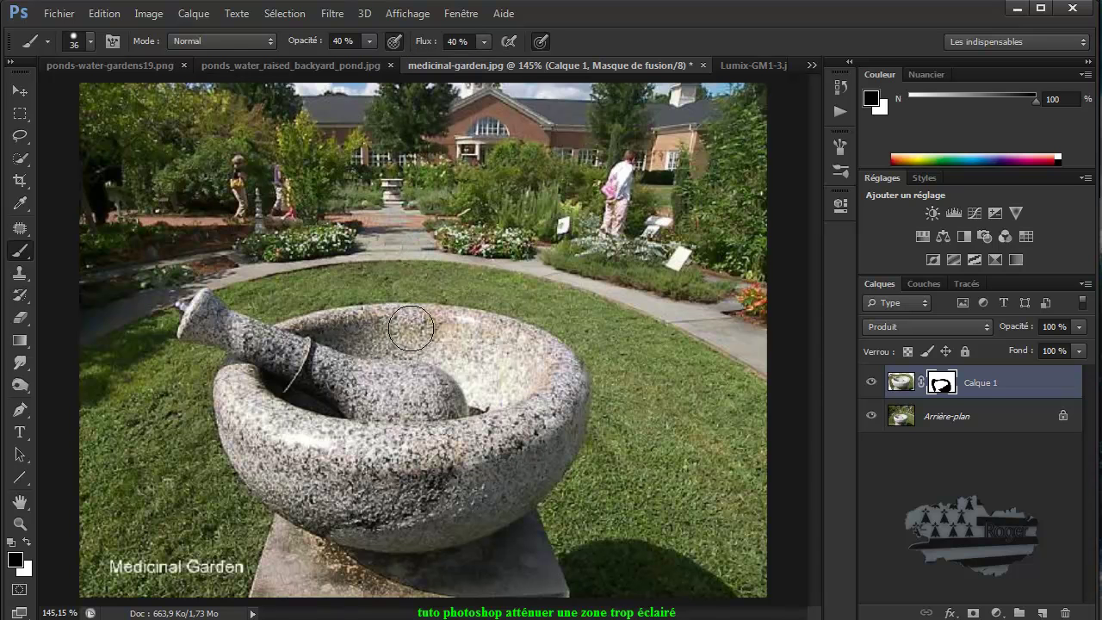
mouse_move(342, 330)
left_mouse_down()
mouse_move(226, 334)
mouse_move(349, 379)
mouse_move(285, 370)
mouse_move(311, 402)
mouse_move(306, 389)
mouse_move(286, 423)
mouse_move(349, 494)
mouse_move(444, 511)
mouse_move(327, 514)
mouse_move(337, 523)
mouse_move(504, 456)
mouse_move(455, 470)
mouse_move(373, 535)
mouse_move(489, 575)
mouse_move(376, 580)
mouse_move(316, 560)
mouse_move(287, 566)
mouse_move(294, 584)
mouse_move(288, 543)
mouse_move(280, 593)
mouse_move(339, 555)
mouse_move(395, 581)
mouse_move(520, 577)
mouse_move(532, 555)
mouse_move(482, 493)
mouse_move(554, 431)
mouse_move(562, 366)
mouse_move(472, 340)
mouse_move(366, 335)
mouse_move(331, 344)
mouse_move(309, 396)
mouse_move(411, 415)
mouse_move(487, 405)
left_mouse_up()
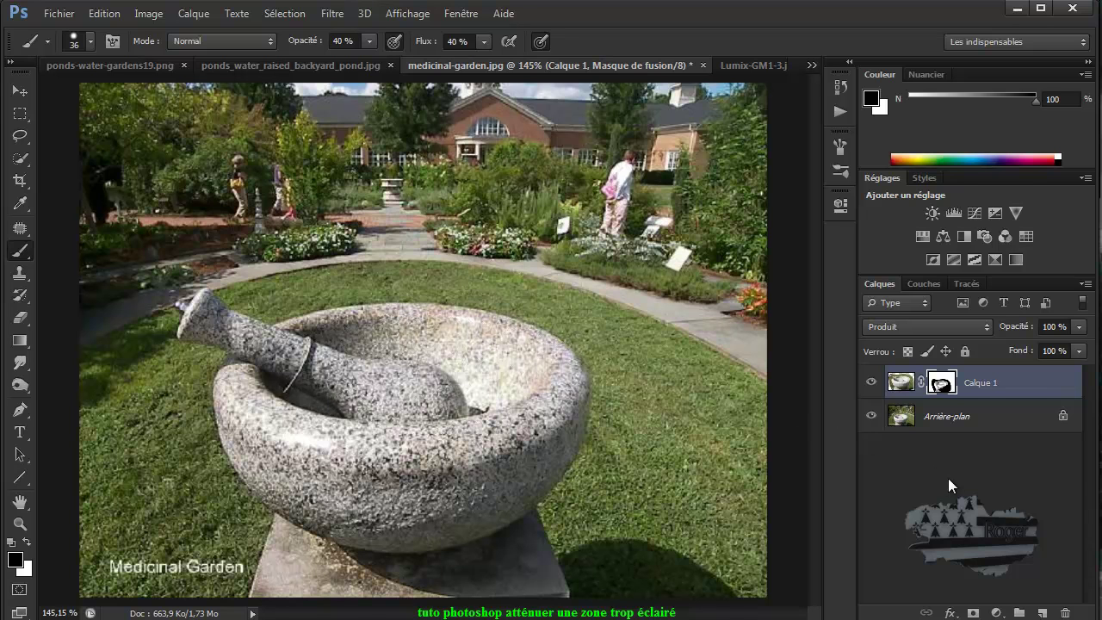
Compare the mortar with Calque 1 hidden and shown, and switch to the Lumix-GM1-3.jpg photo
left_click(872, 383)
left_click(872, 383)
left_click(872, 383)
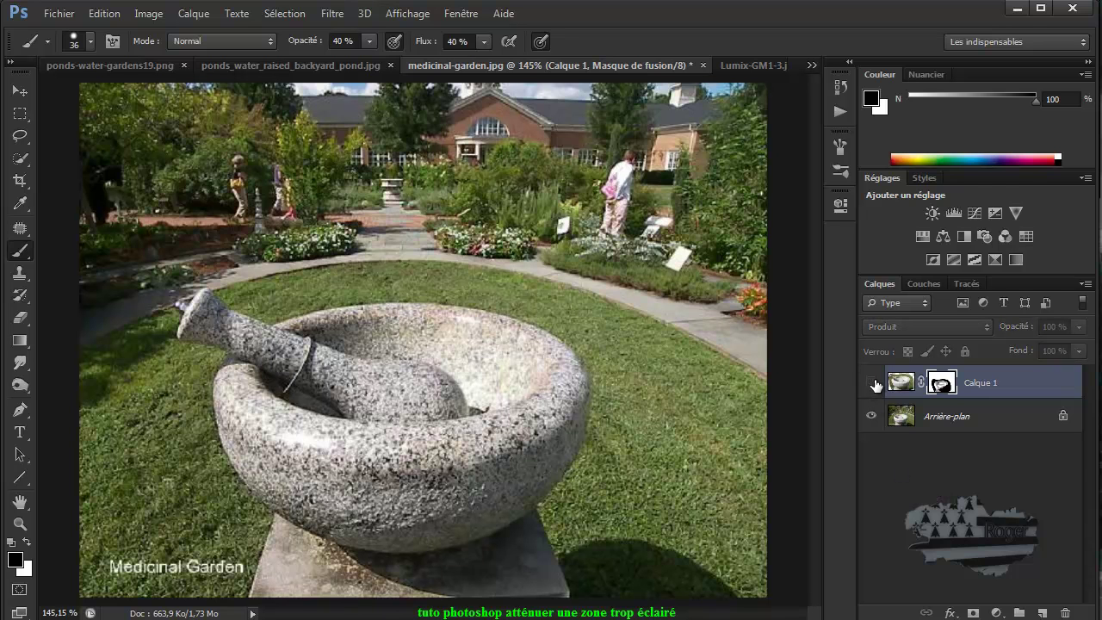
left_click(872, 383)
left_click(872, 383)
left_click(872, 383)
left_click(872, 383)
left_click(872, 384)
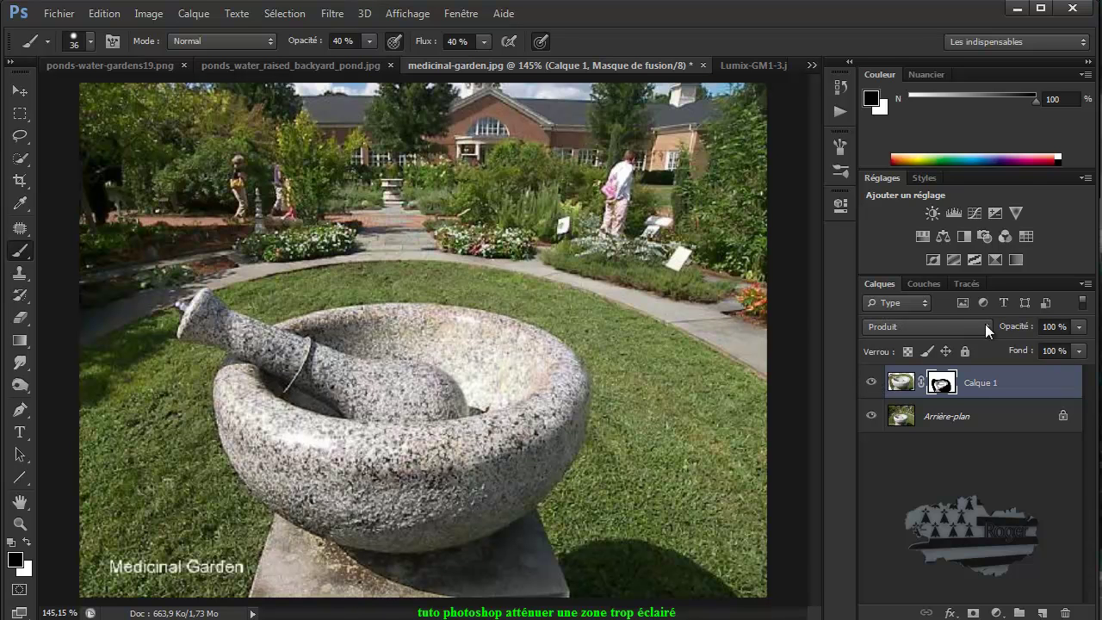
left_click(762, 63)
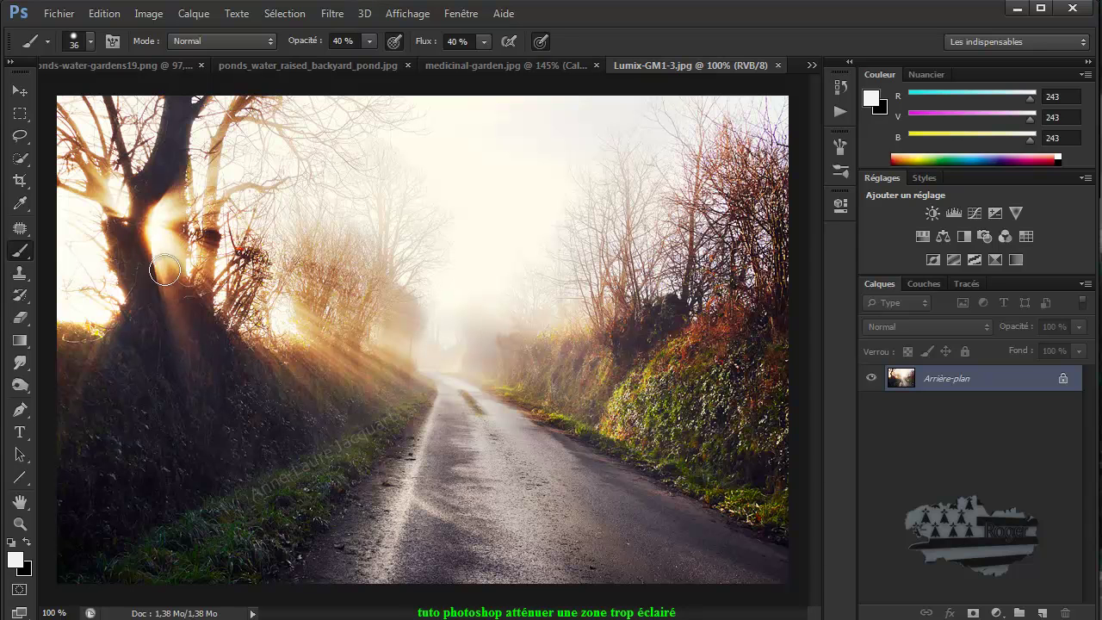
Try the Produit blend mode on a lassoed layer copy of the photo's upper part, and delete that layer
left_click(19, 160)
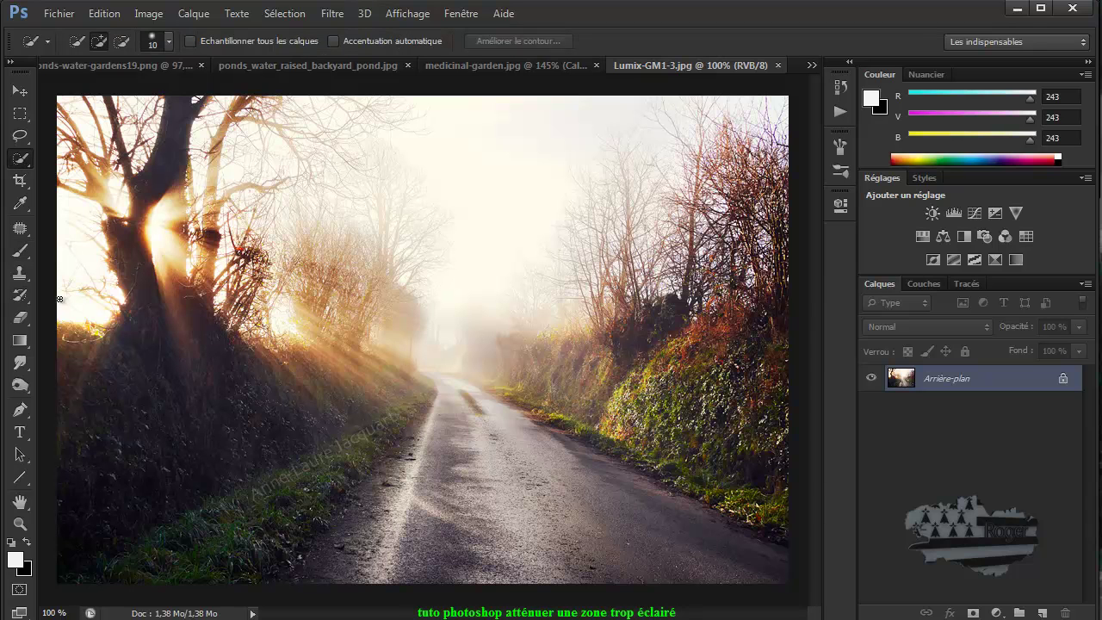
left_click(19, 135)
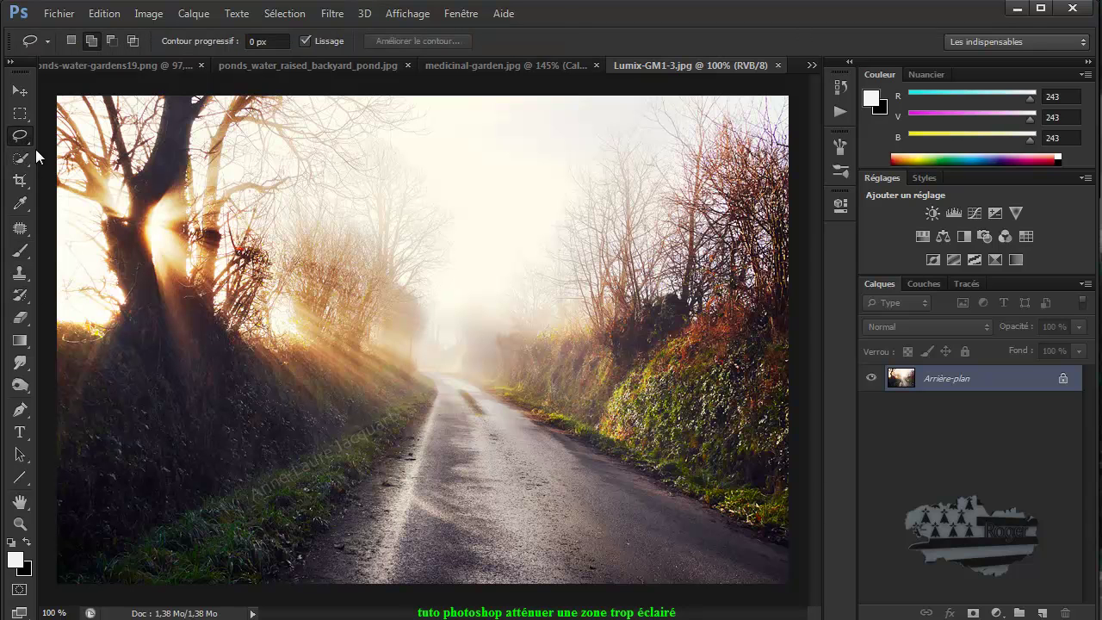
mouse_move(53, 93)
left_mouse_down()
mouse_move(50, 363)
mouse_move(60, 410)
mouse_move(117, 435)
mouse_move(196, 412)
mouse_move(253, 415)
mouse_move(492, 457)
mouse_move(629, 467)
mouse_move(791, 407)
mouse_move(833, 301)
mouse_move(816, 157)
mouse_move(775, 75)
mouse_move(62, 81)
mouse_move(42, 90)
mouse_move(61, 211)
left_mouse_up()
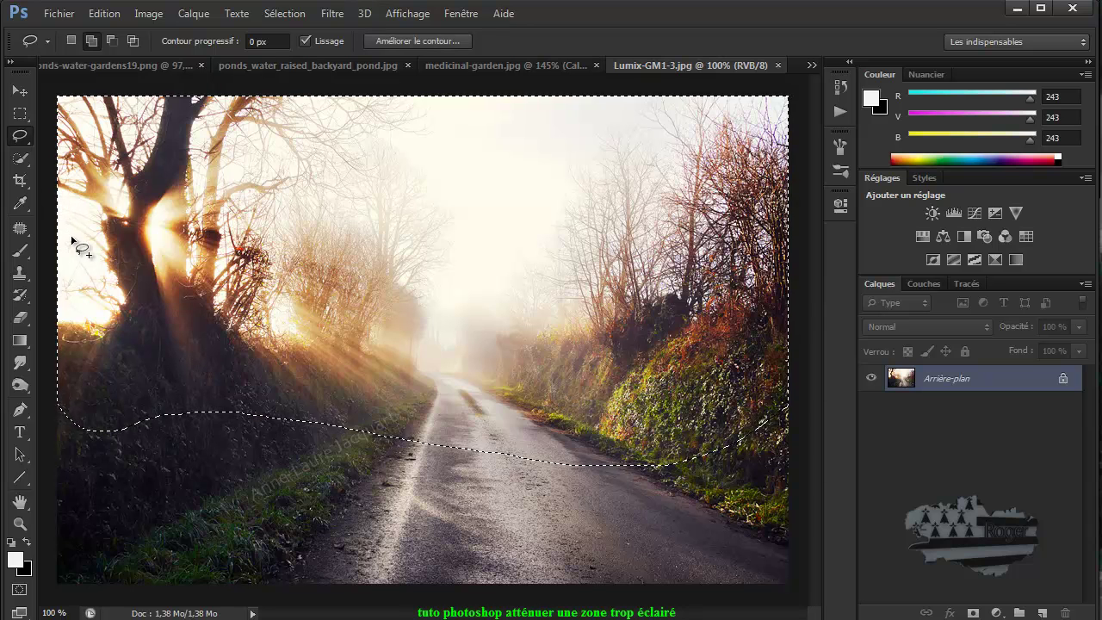
key("ctrl+j")
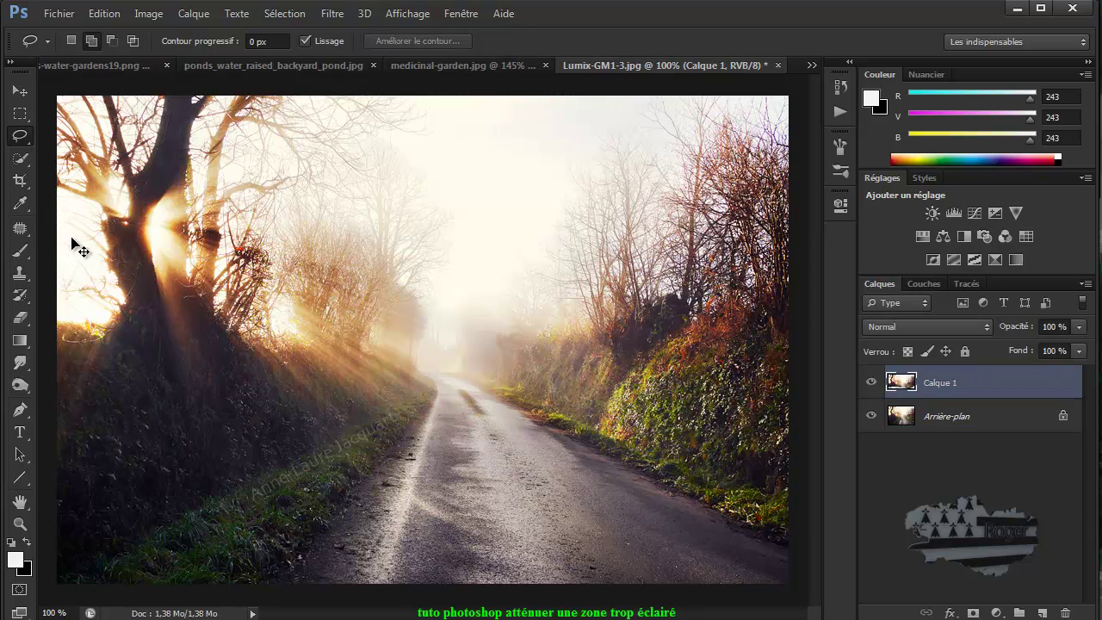
left_click(928, 328)
left_click(920, 398)
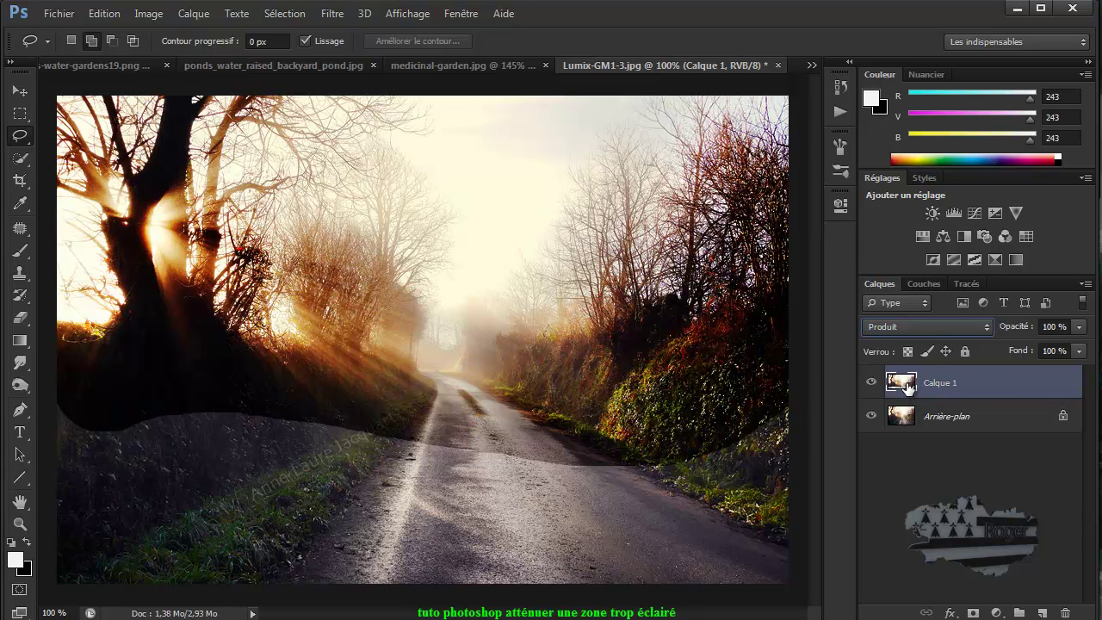
left_click_drag(907, 388, 1062, 612)
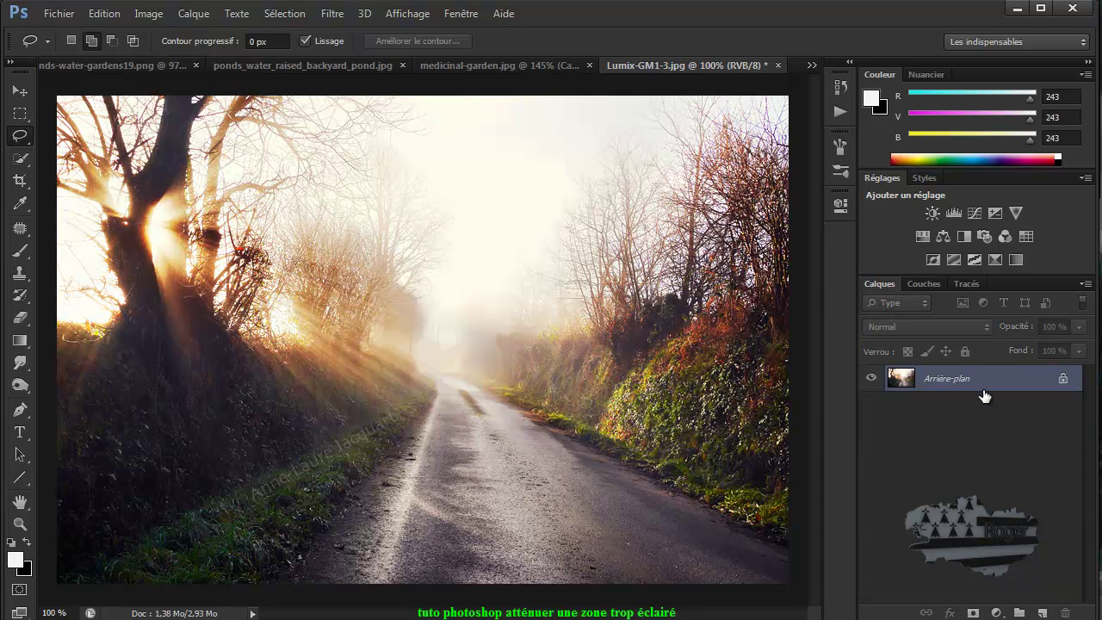
Duplicate the whole Arrière-plan layer, set the copy's blend mode to Produit and add a white layer mask to it
left_click_drag(984, 387, 1042, 612)
left_click(926, 328)
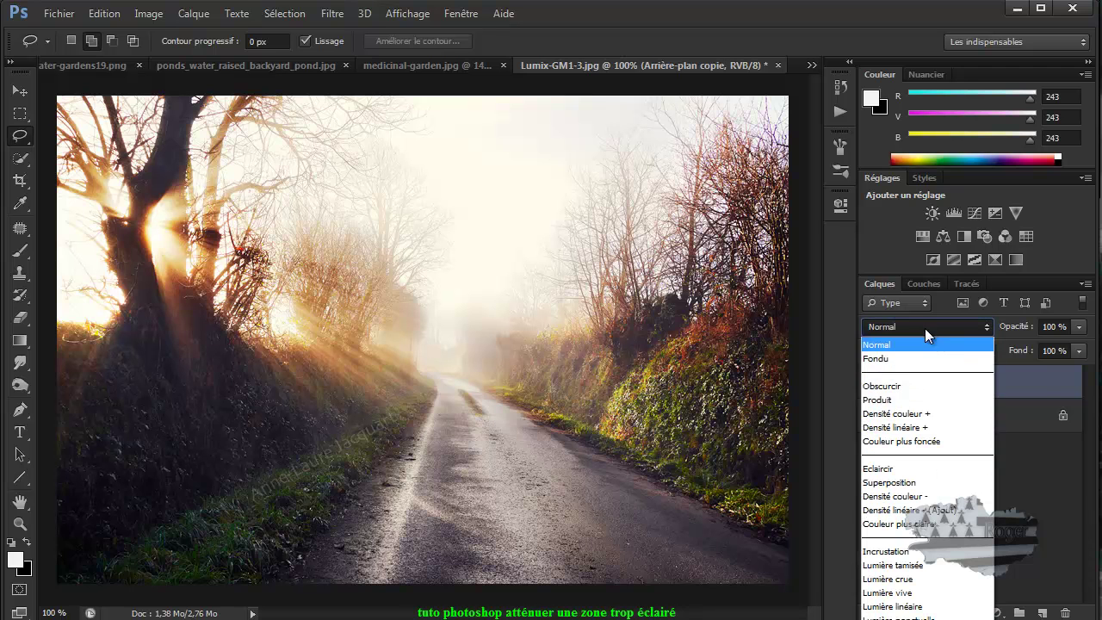
left_click(910, 398)
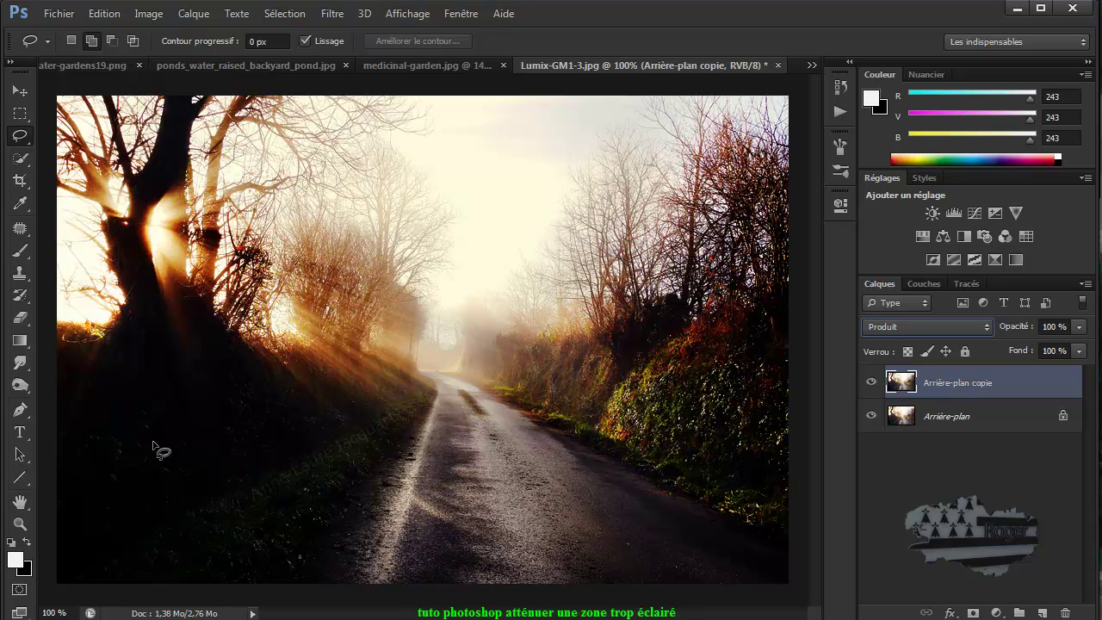
left_click(973, 614)
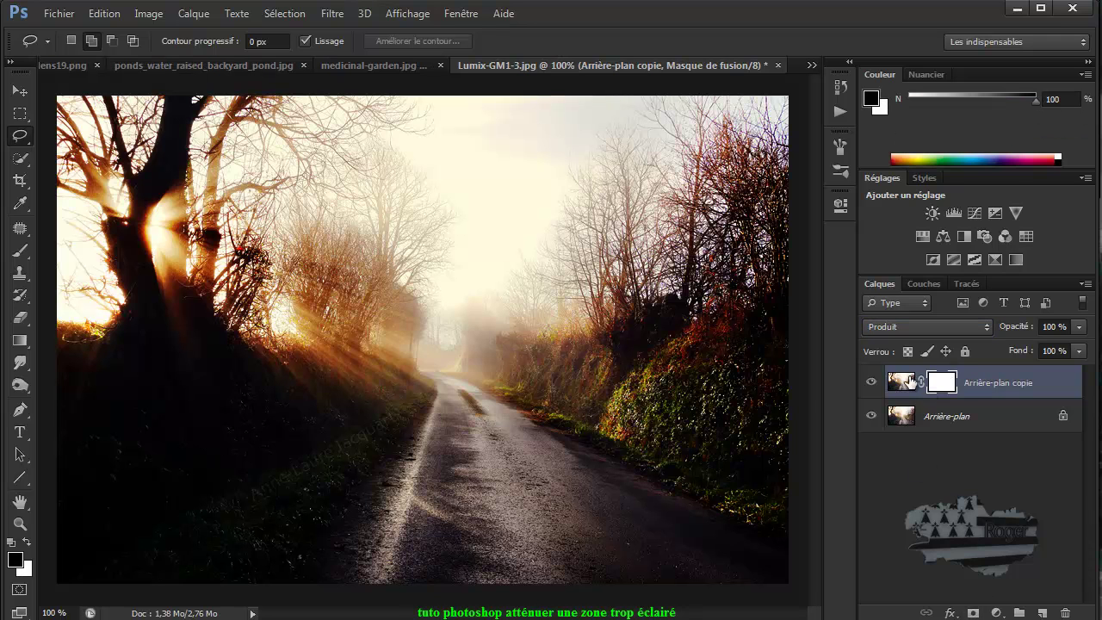
Enlarge the brush to 106 px and paint black at 40% opacity over the dark banks and road on the Arrière-plan copie mask
left_click(19, 250)
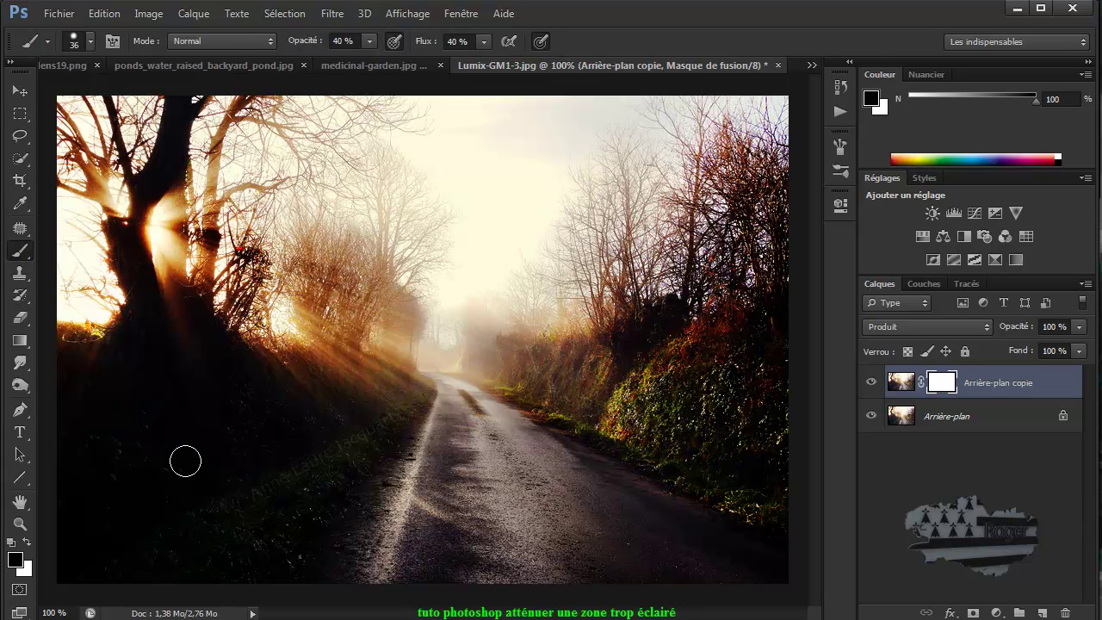
left_click_drag(185, 462, 215, 464)
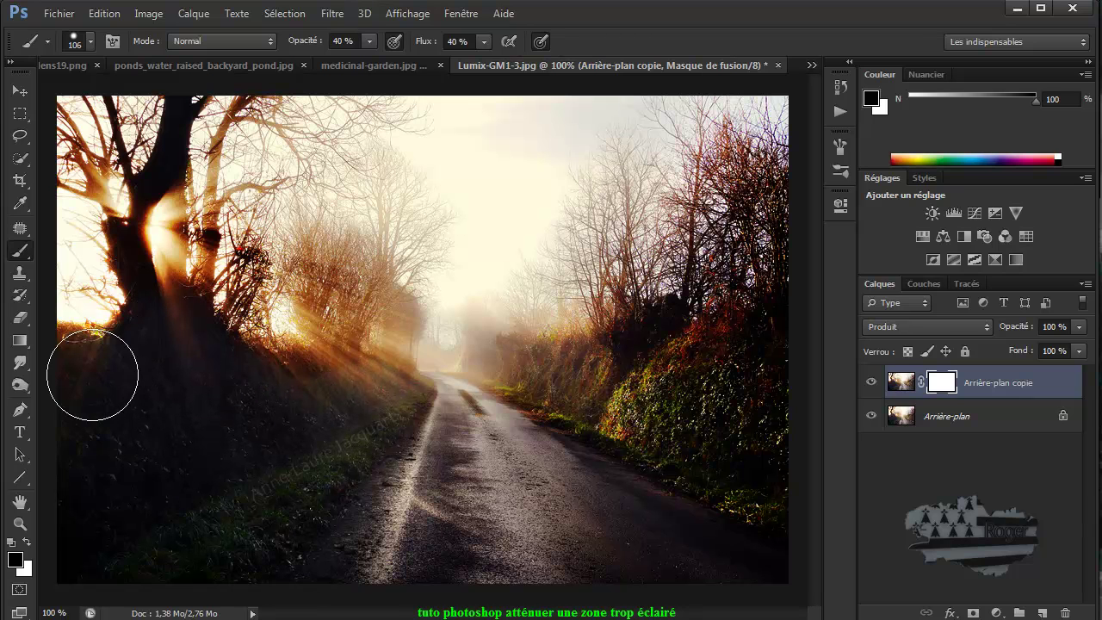
mouse_move(111, 571)
left_mouse_down()
mouse_move(91, 413)
mouse_move(106, 405)
left_mouse_up()
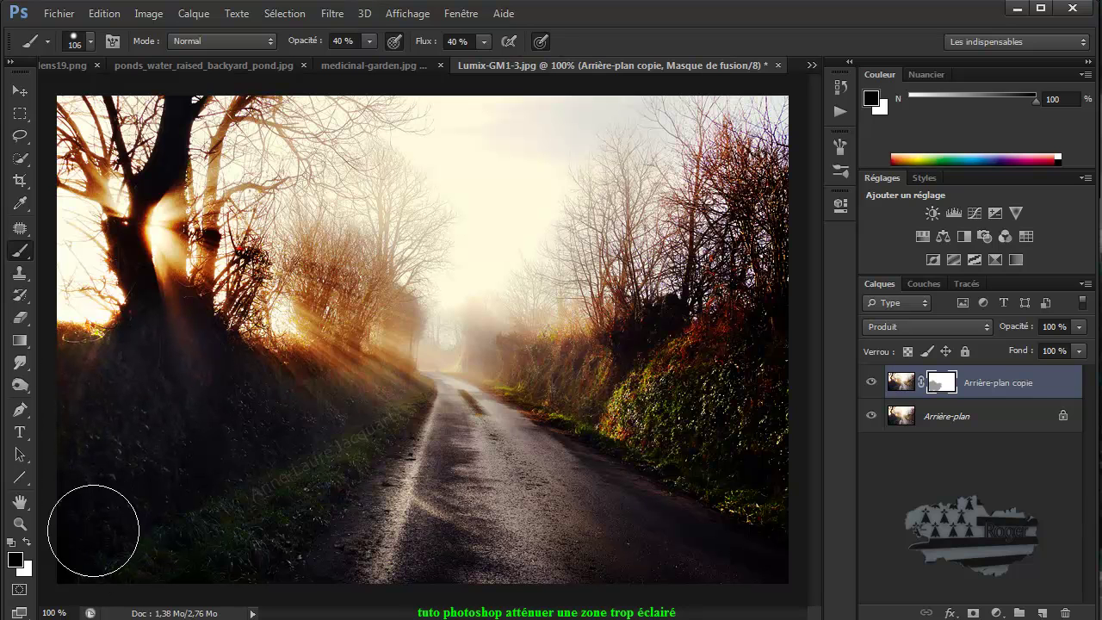
mouse_move(305, 510)
left_mouse_down()
mouse_move(328, 557)
mouse_move(434, 540)
mouse_move(511, 446)
mouse_move(465, 455)
mouse_move(537, 541)
mouse_move(582, 517)
mouse_move(570, 532)
mouse_move(587, 560)
mouse_move(709, 566)
mouse_move(751, 549)
mouse_move(689, 458)
mouse_move(685, 435)
mouse_move(719, 365)
mouse_move(692, 376)
mouse_move(653, 354)
mouse_move(722, 336)
mouse_move(761, 225)
mouse_move(758, 201)
mouse_move(759, 316)
mouse_move(641, 358)
mouse_move(665, 341)
mouse_move(638, 281)
mouse_move(621, 385)
mouse_move(536, 398)
mouse_move(611, 403)
mouse_move(519, 390)
mouse_move(581, 414)
mouse_move(502, 446)
mouse_move(411, 451)
mouse_move(419, 424)
mouse_move(373, 421)
mouse_move(389, 406)
mouse_move(311, 440)
mouse_move(387, 397)
mouse_move(319, 411)
mouse_move(361, 395)
mouse_move(167, 399)
left_mouse_up()
mouse_move(264, 383)
left_mouse_down()
mouse_move(359, 388)
mouse_move(356, 474)
mouse_move(451, 418)
mouse_move(313, 536)
mouse_move(221, 547)
left_mouse_up()
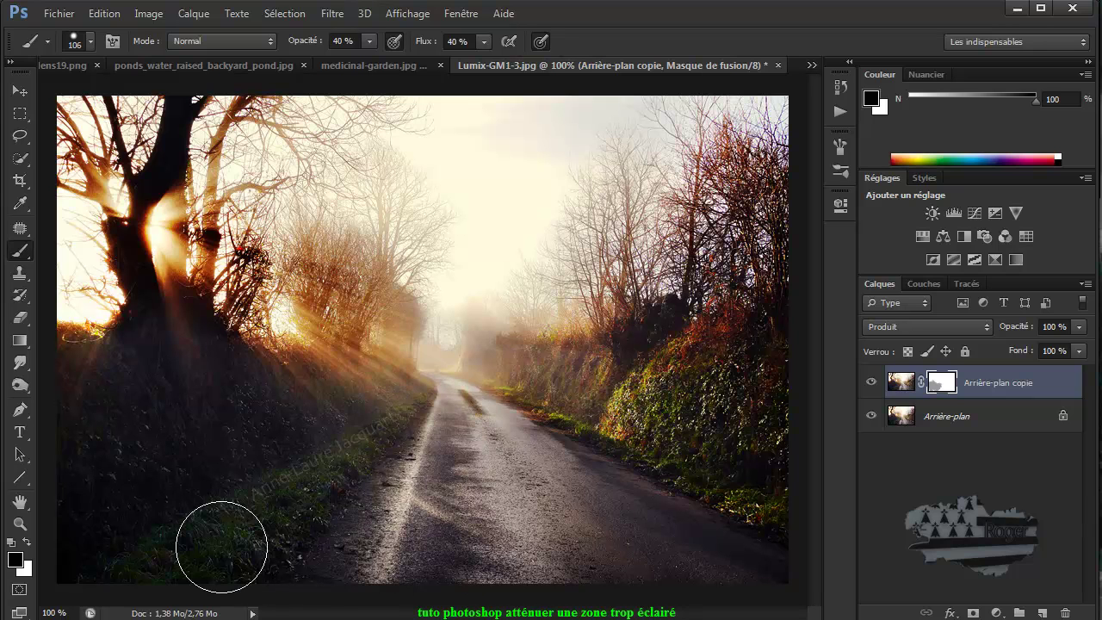
left_click_drag(393, 518, 398, 515)
mouse_move(556, 338)
left_mouse_down()
mouse_move(479, 320)
mouse_move(441, 362)
mouse_move(468, 416)
mouse_move(426, 309)
mouse_move(427, 381)
mouse_move(520, 374)
mouse_move(464, 371)
mouse_move(466, 291)
mouse_move(466, 391)
mouse_move(454, 380)
mouse_move(439, 319)
mouse_move(510, 364)
left_mouse_up()
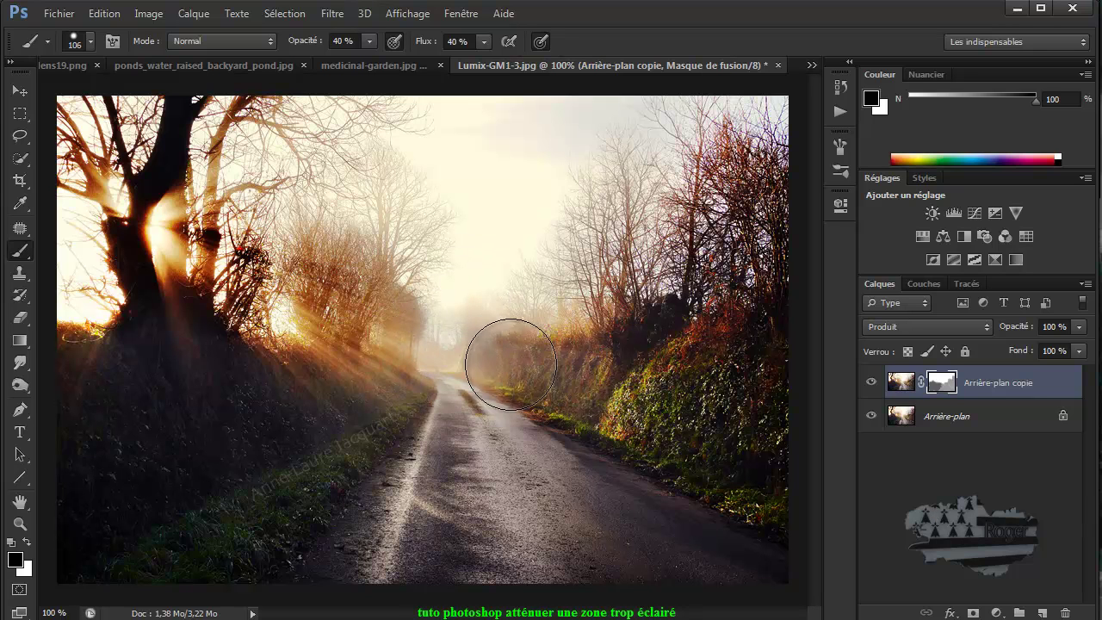
Compare the road photo with Arrière-plan copie hidden and shown, and set that layer's opacity to 73%
left_click(872, 386)
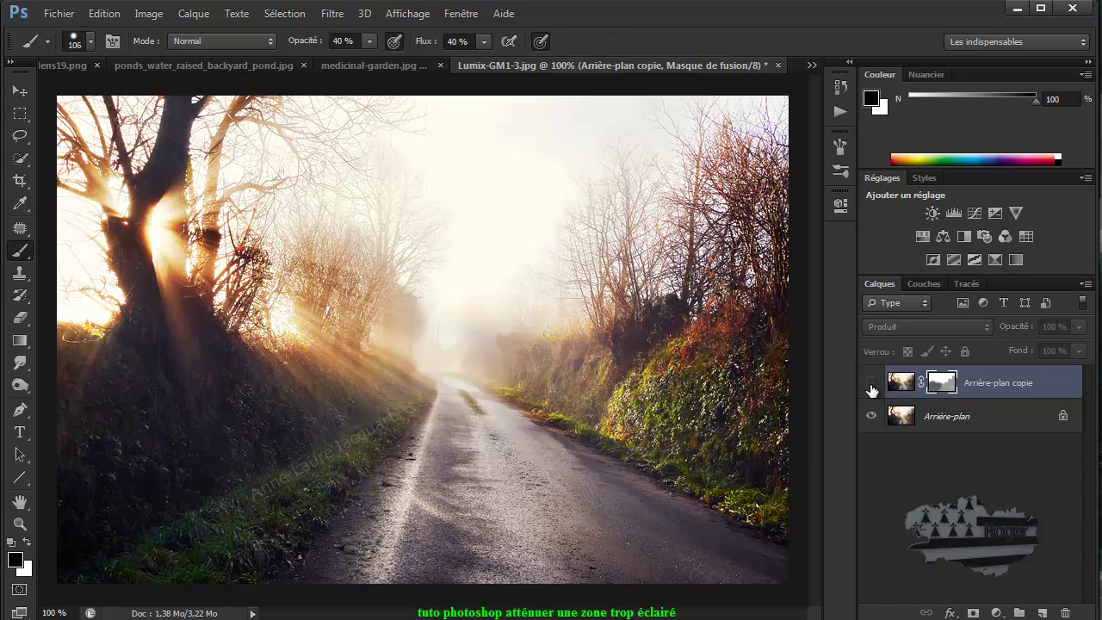
left_click(871, 384)
left_click(871, 384)
left_click(871, 383)
left_click(872, 384)
left_click(871, 384)
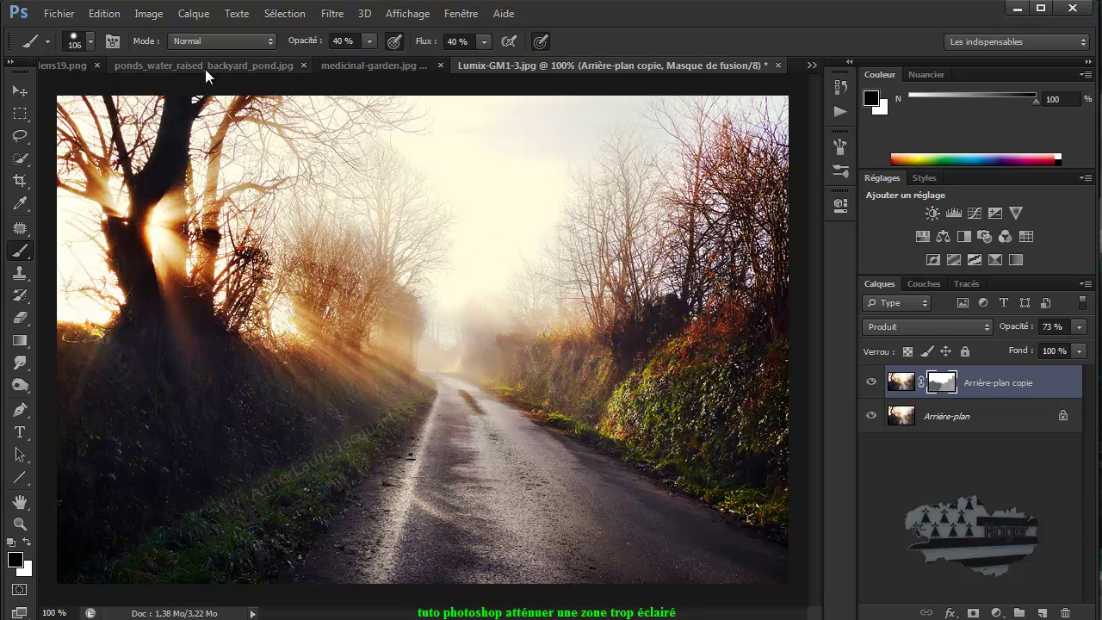
Review the corrected ponds-water-gardens19.png and ponds_water_raised_backyard_pond.jpg photos
left_click(74, 66)
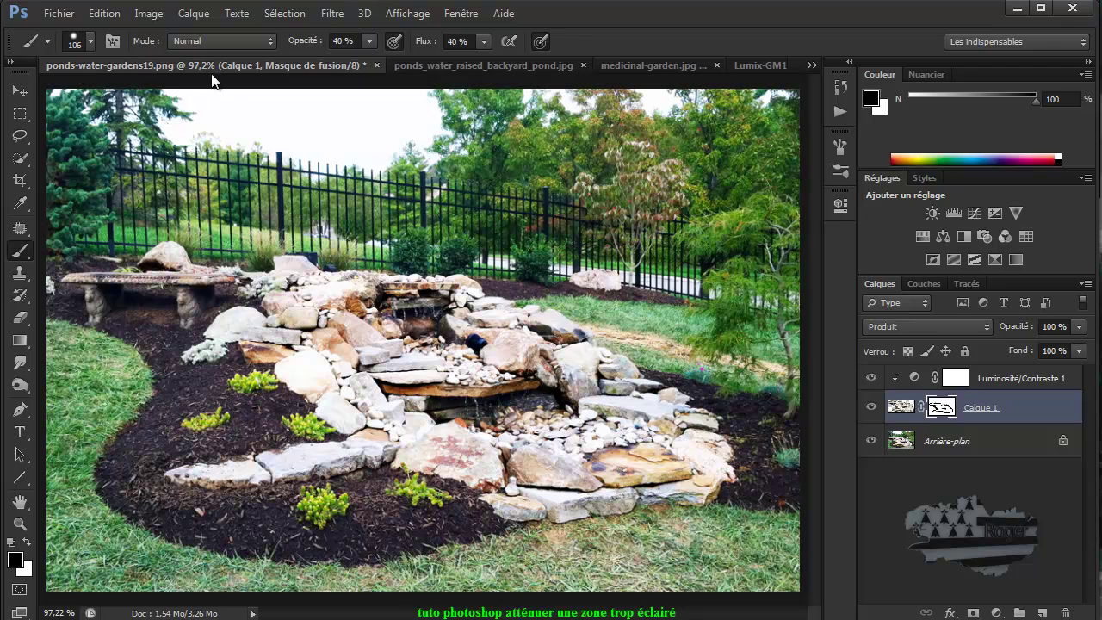
left_click(458, 66)
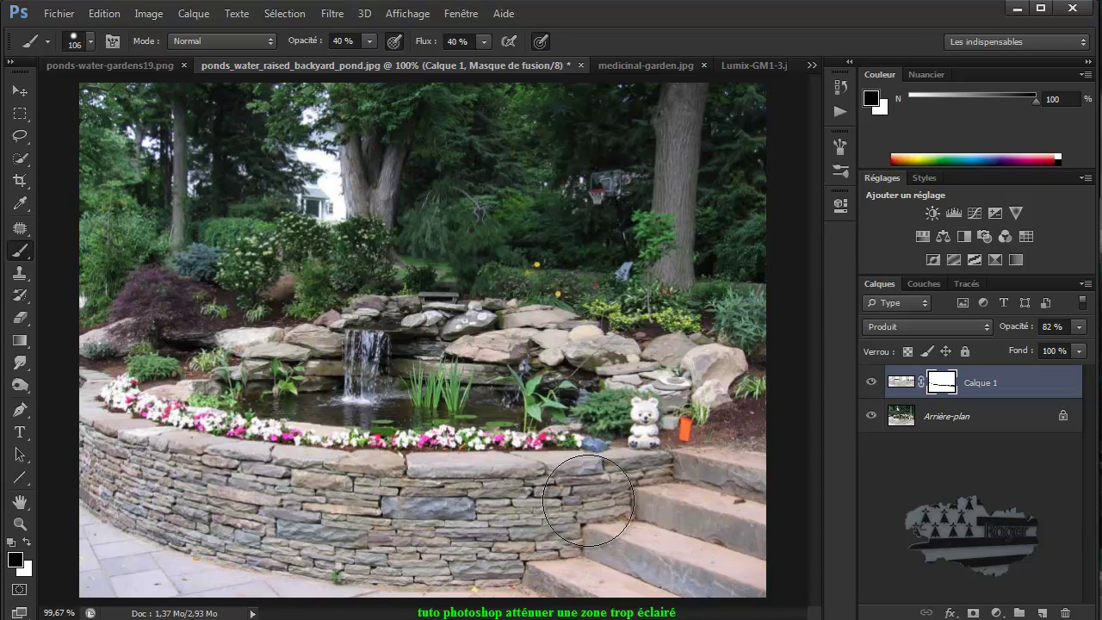
left_click_drag(587, 500, 606, 498)
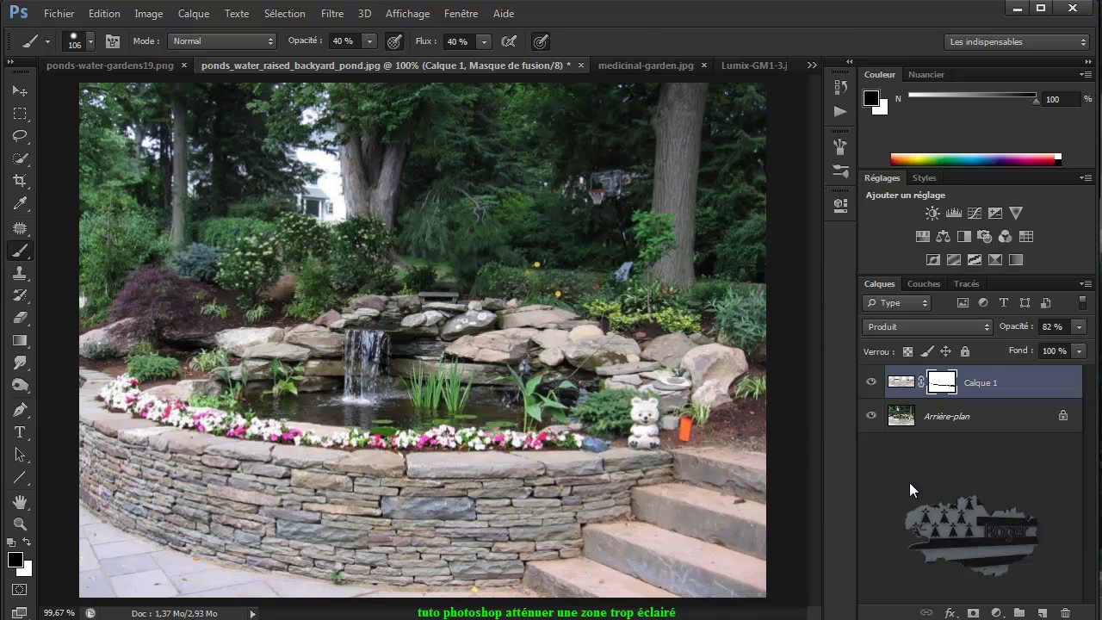